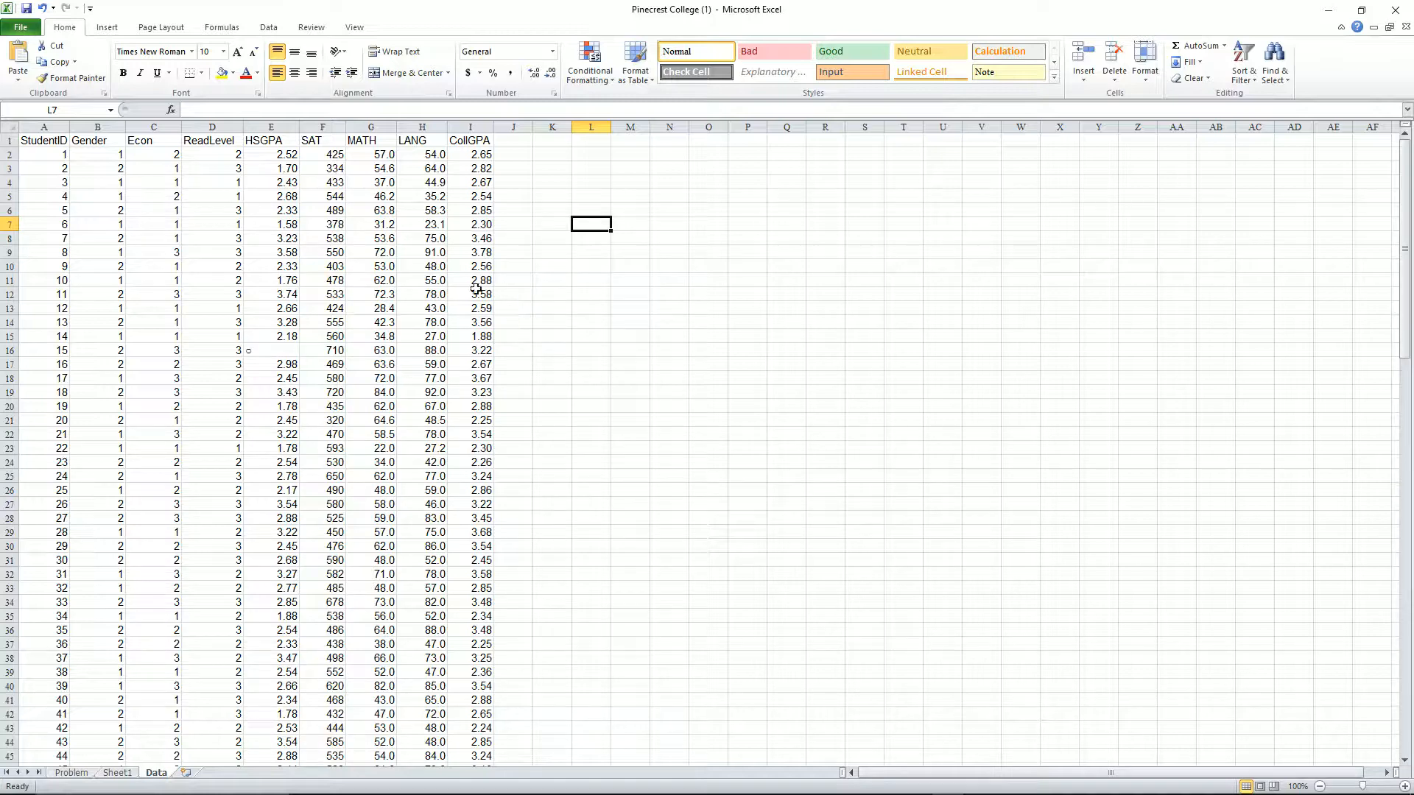
# - Create a PivotTable from the student data range on the Data sheet, placed on a new worksheet
pyautogui.click(290, 295)
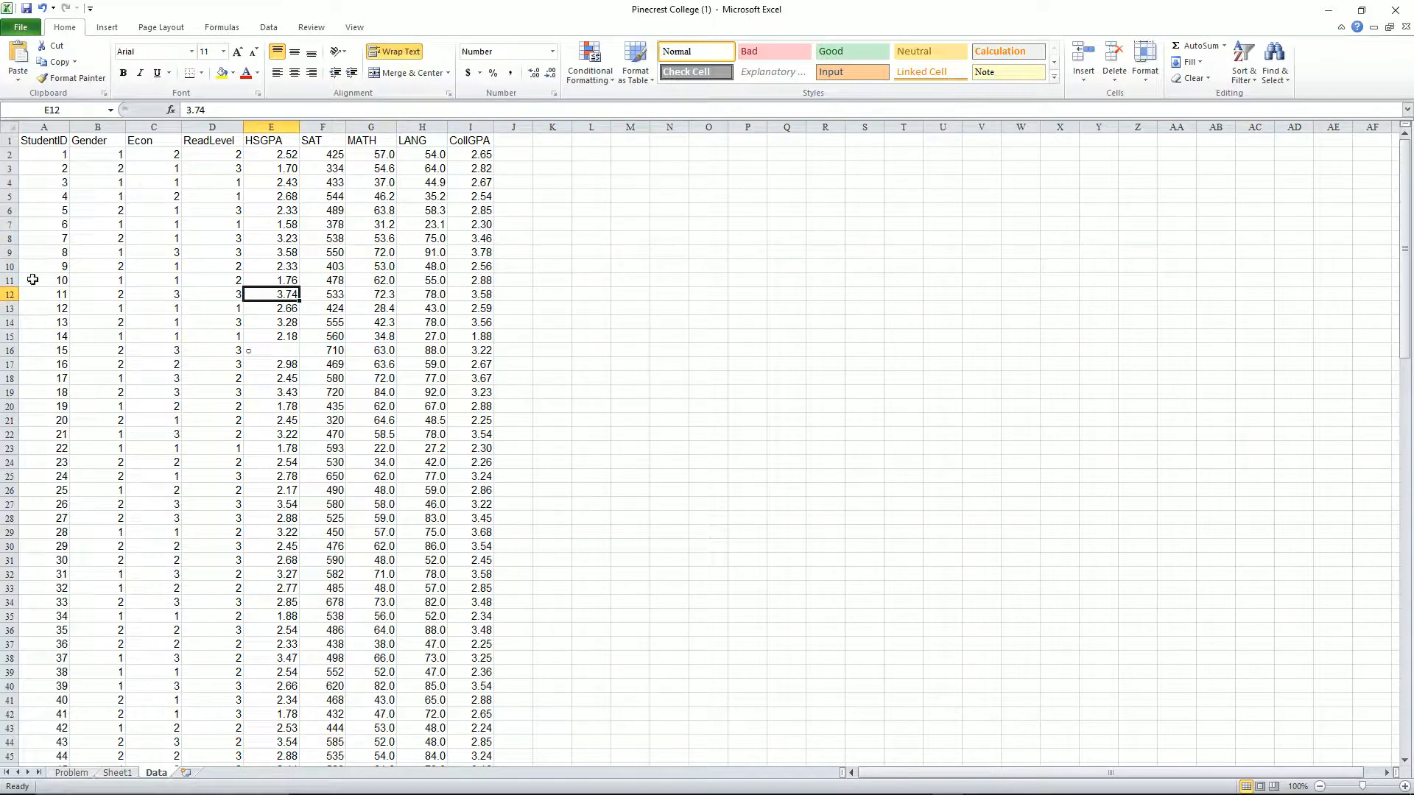
pyautogui.click(113, 30)
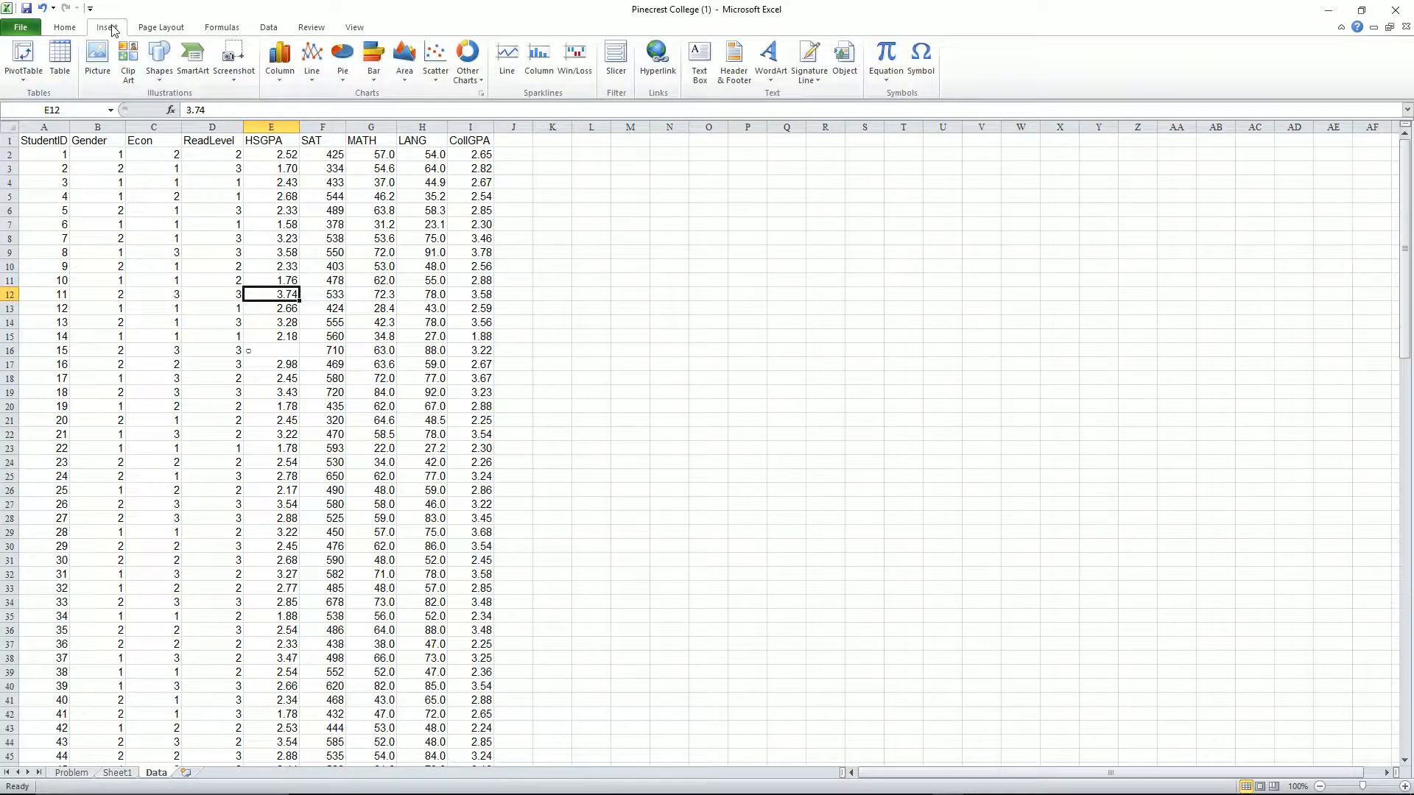
pyautogui.click(31, 59)
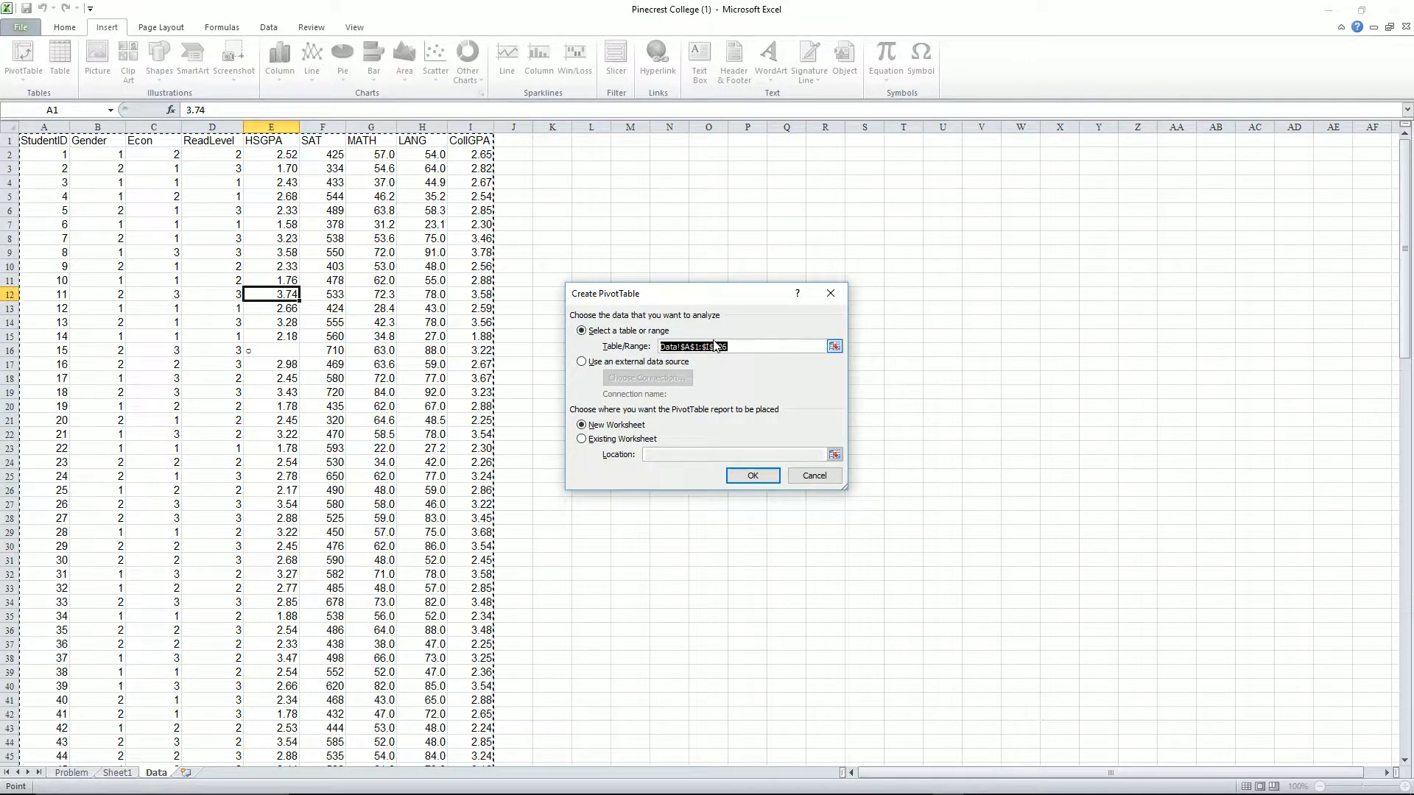
pyautogui.click(754, 481)
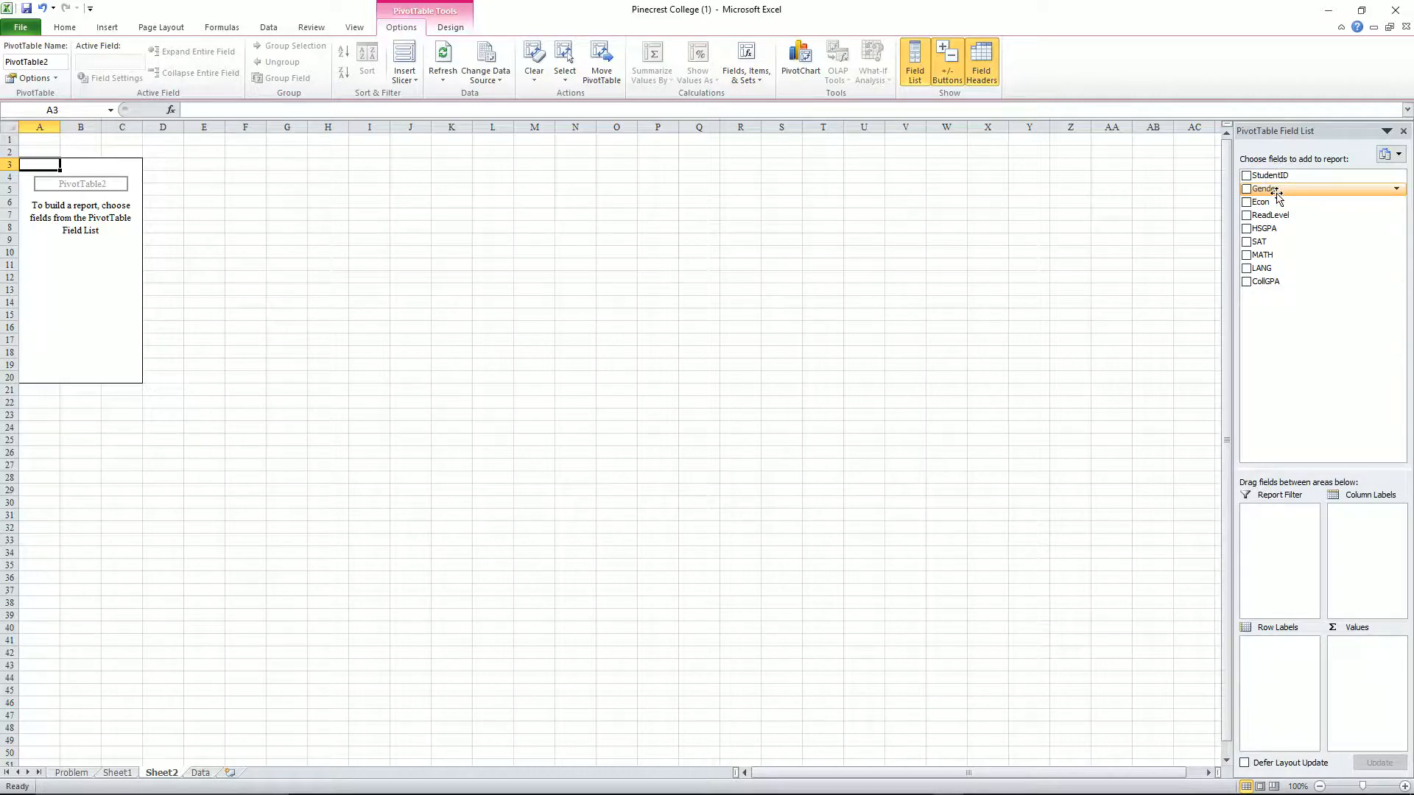
# - Lay out the PivotTable with Gender as row labels, Econ as column labels and HSGPA as the values field
pyautogui.moveTo(1276, 192); pyautogui.dragTo(1285, 673)
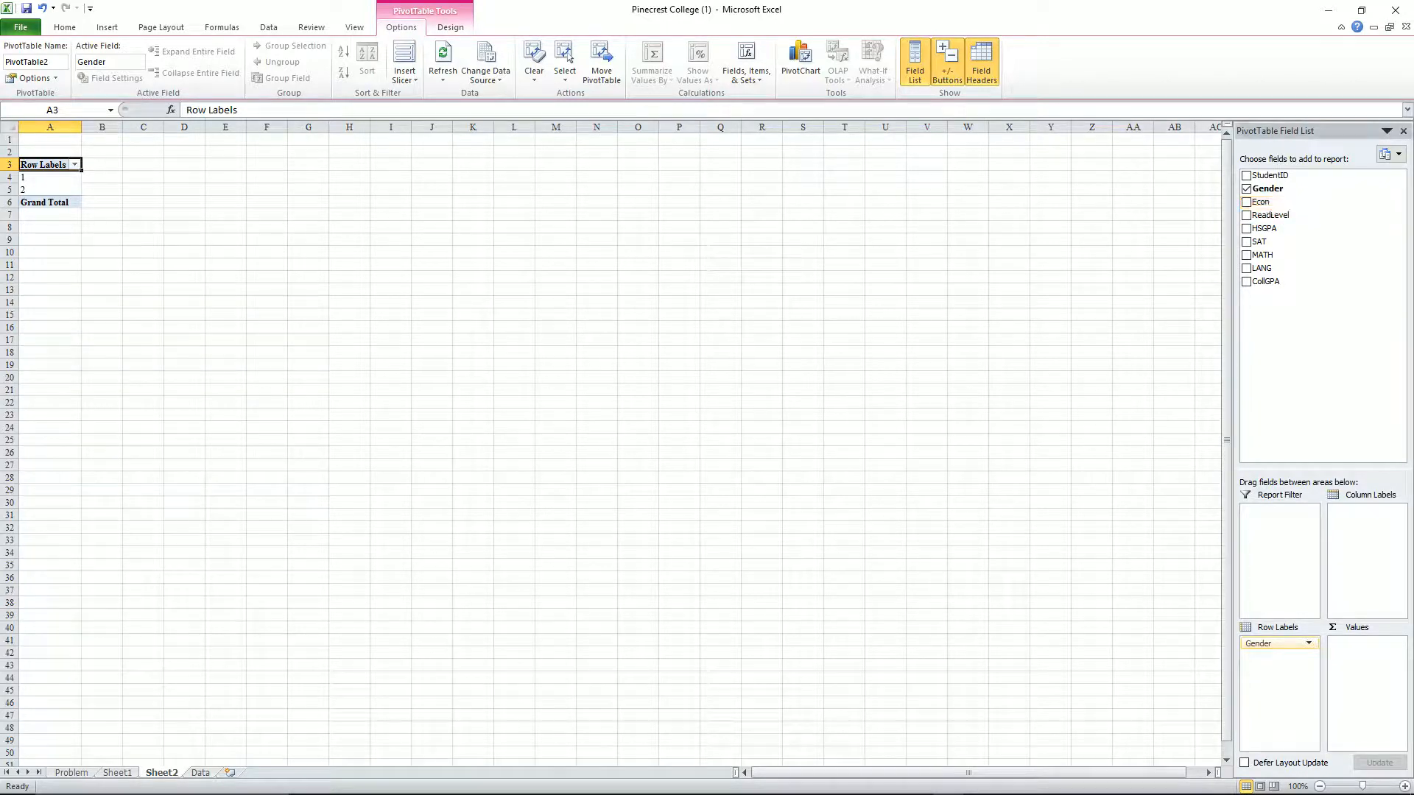
pyautogui.moveTo(1261, 202); pyautogui.dragTo(1366, 555)
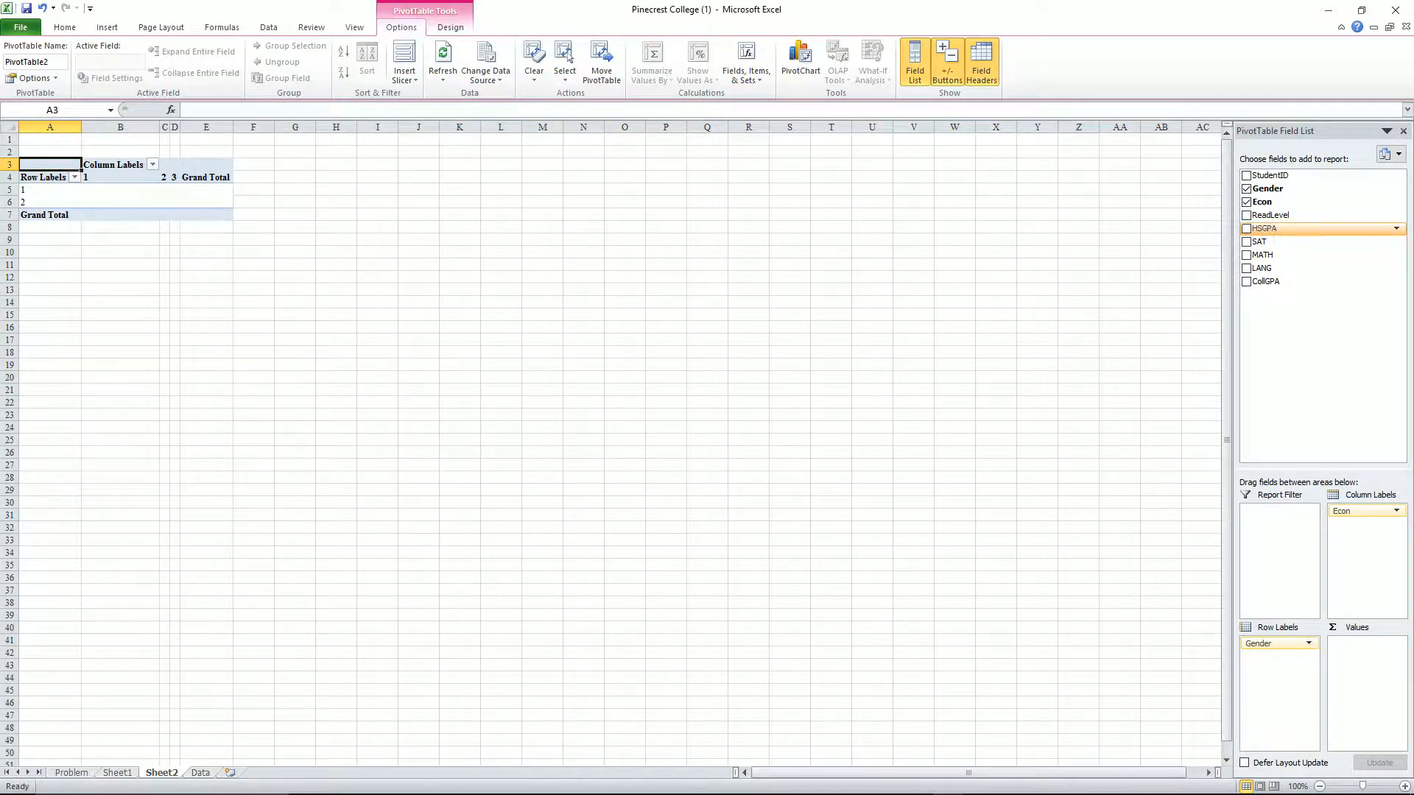
pyautogui.moveTo(1264, 228); pyautogui.dragTo(1370, 648)
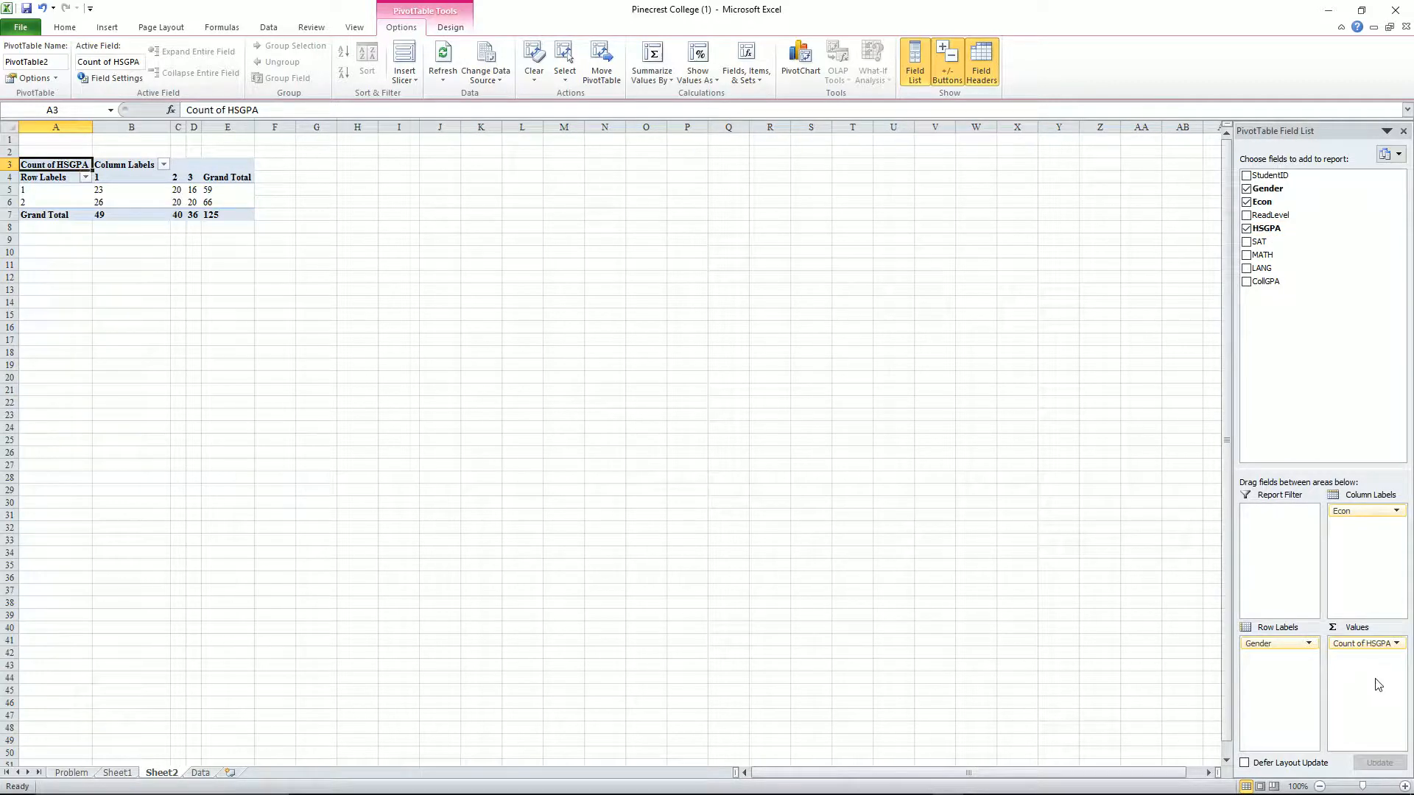
# - Summarize the HSGPA values field by Average instead of Count
pyautogui.click(1397, 645)
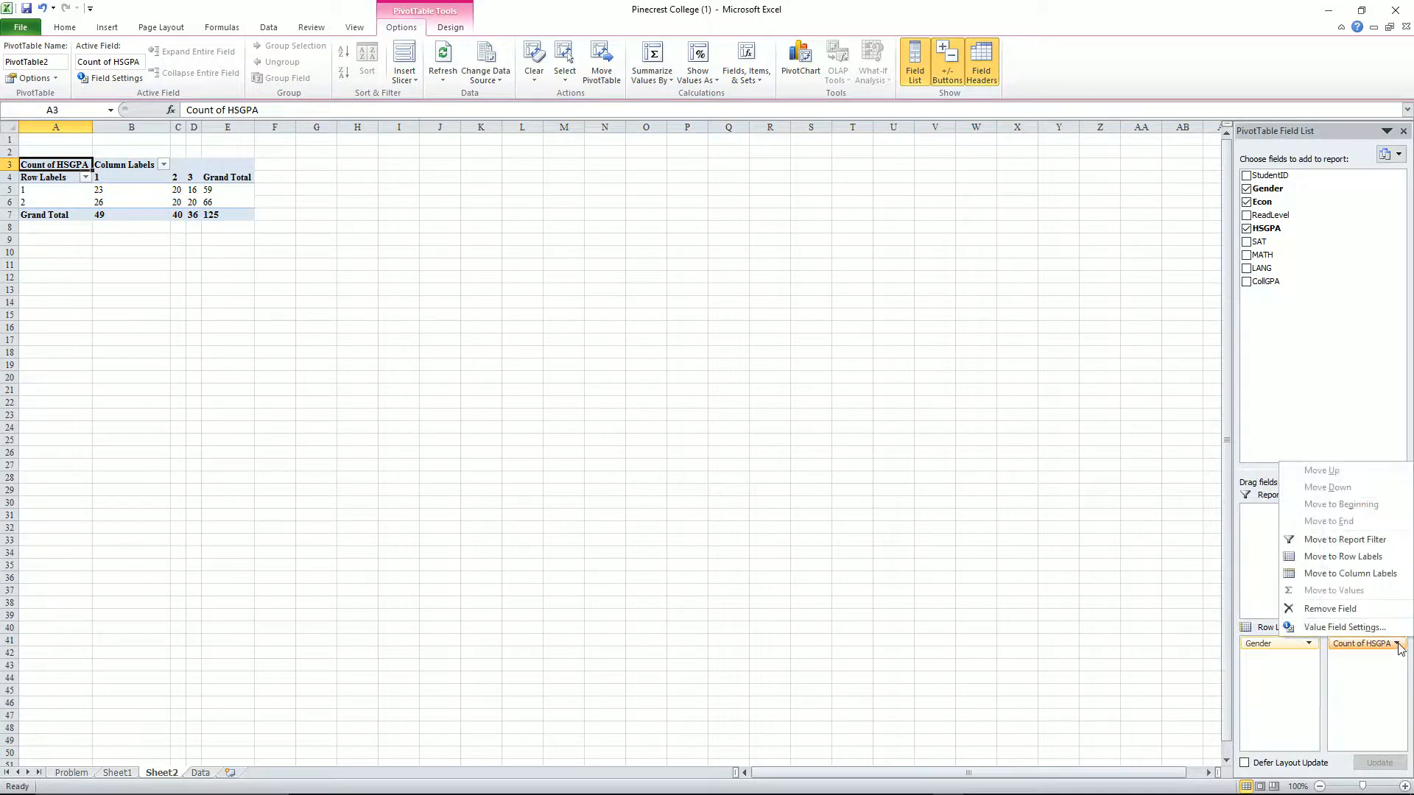
pyautogui.click(1364, 625)
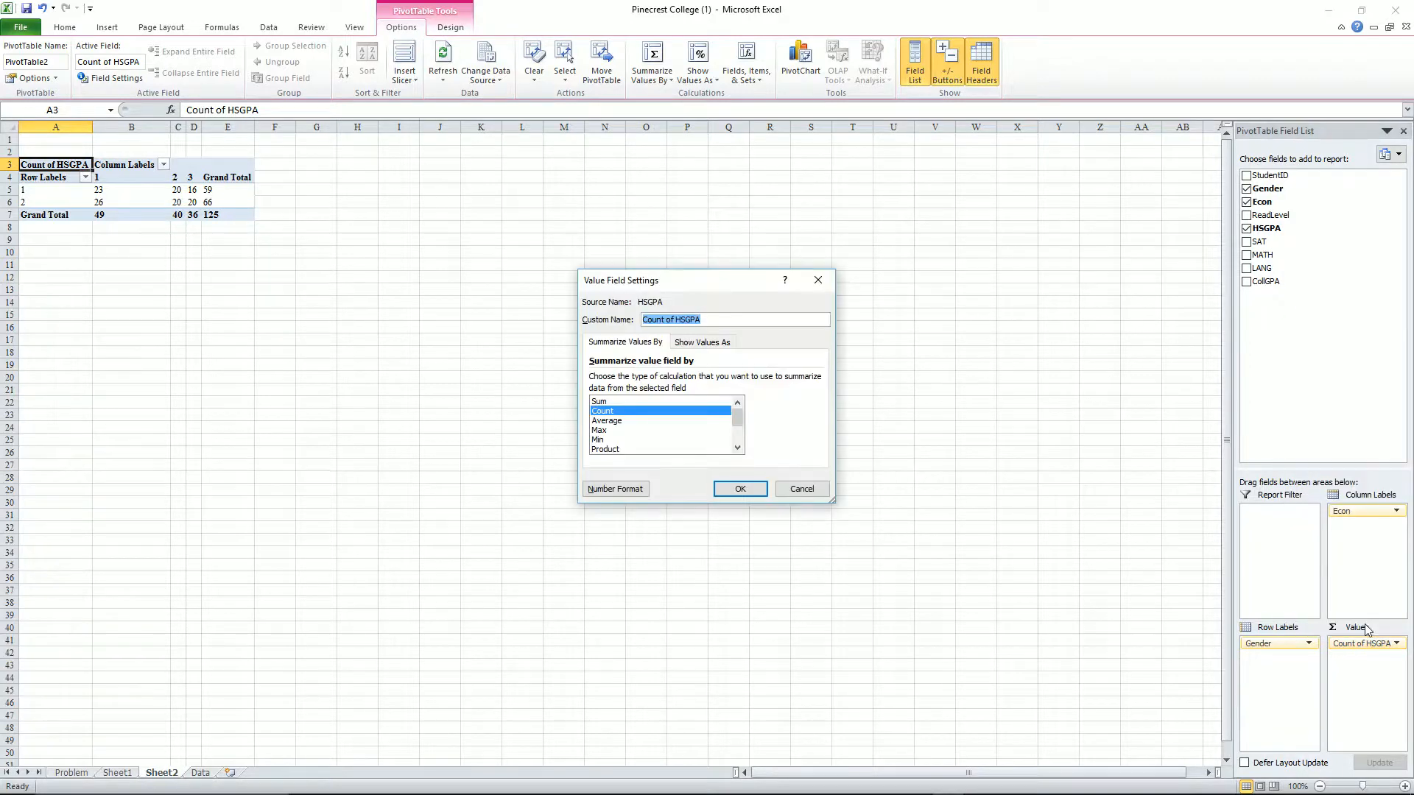
pyautogui.click(619, 421)
pyautogui.click(741, 490)
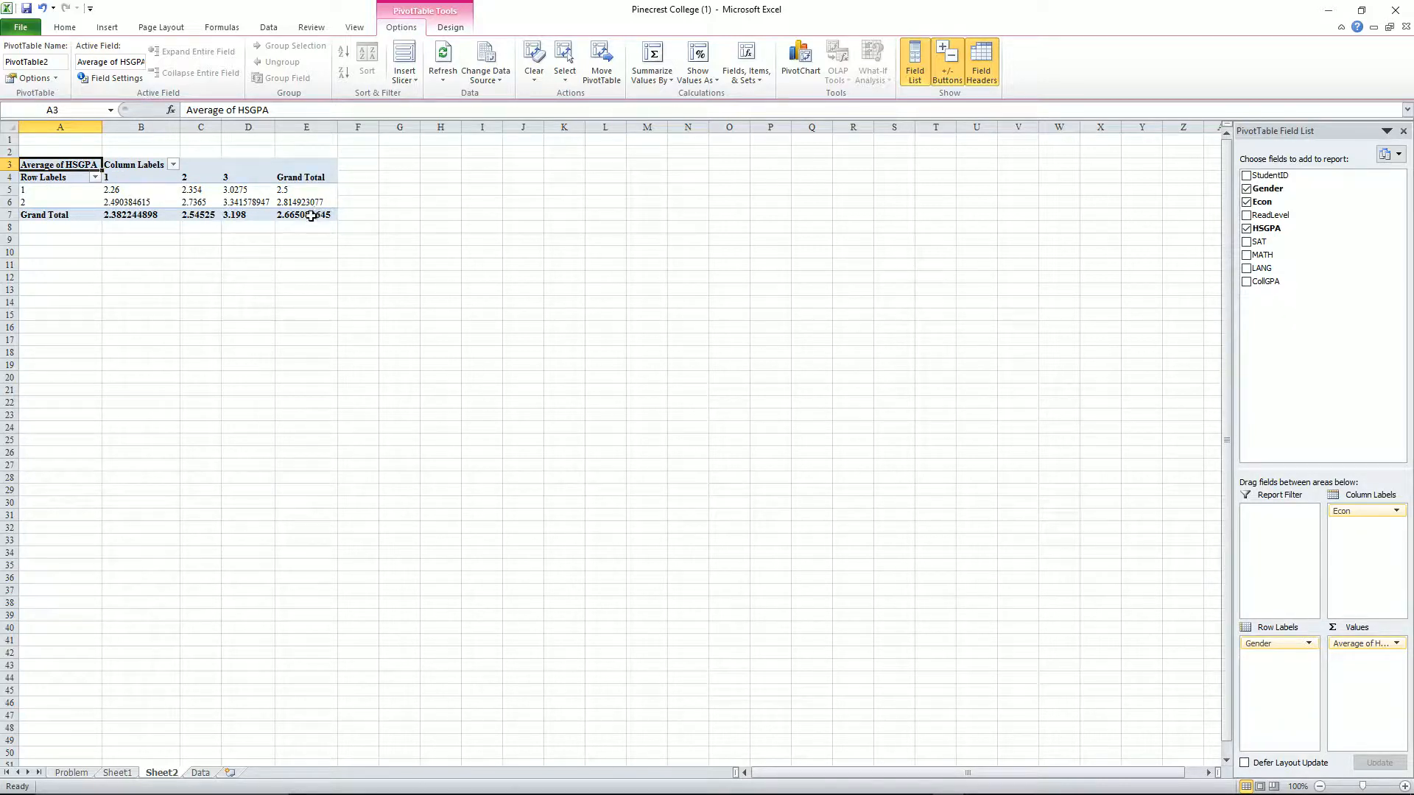
pyautogui.click(237, 198)
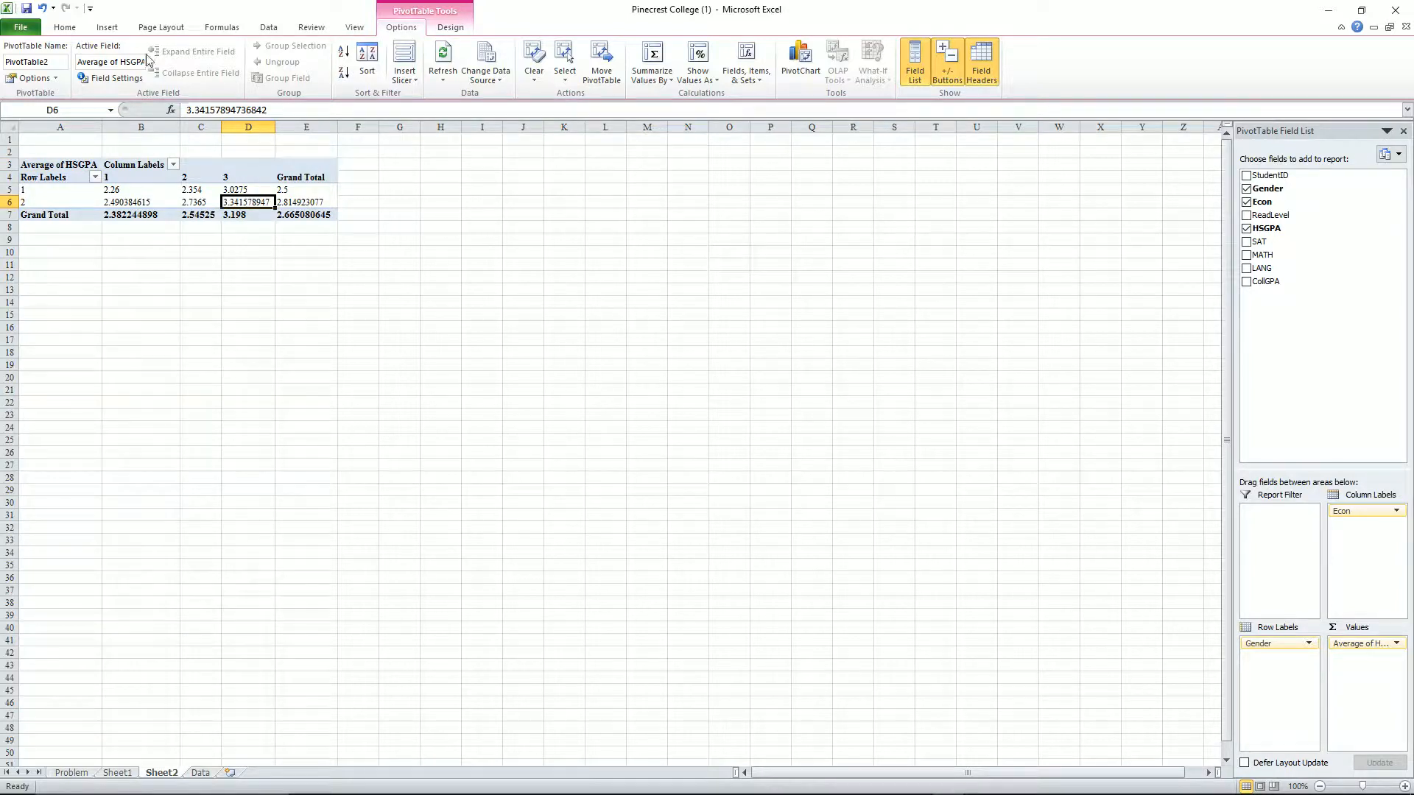
pyautogui.click(63, 28)
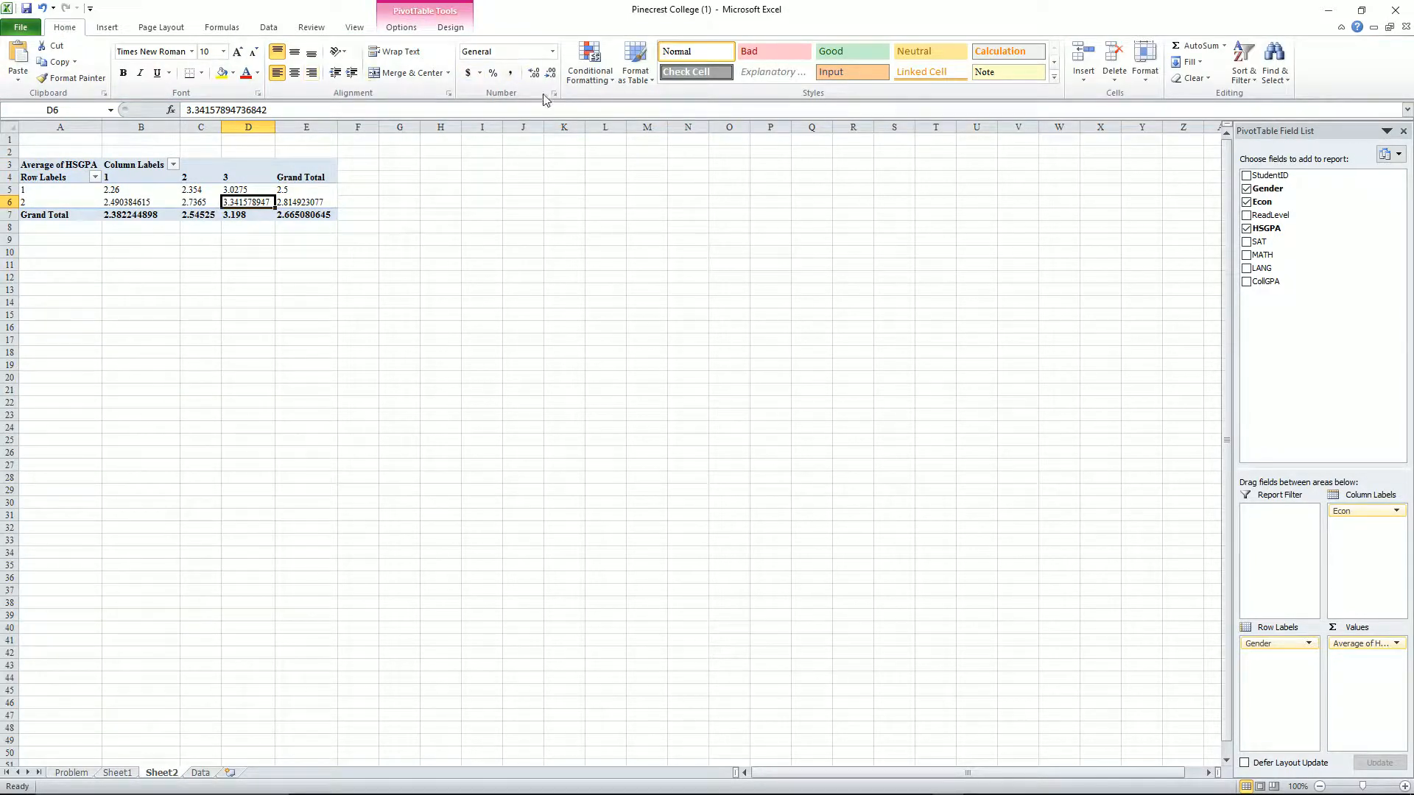
pyautogui.click(536, 74)
pyautogui.click(368, 288)
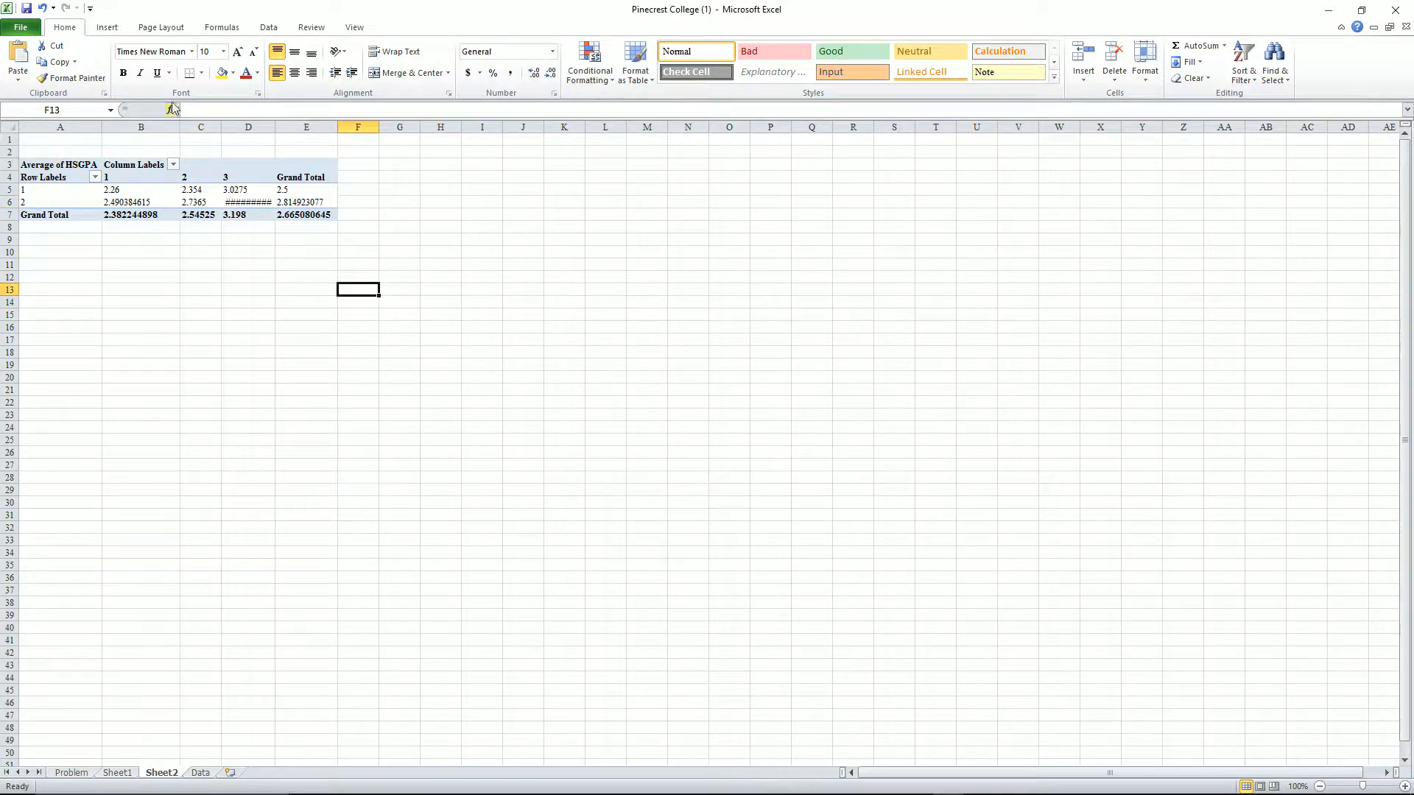
pyautogui.click(42, 8)
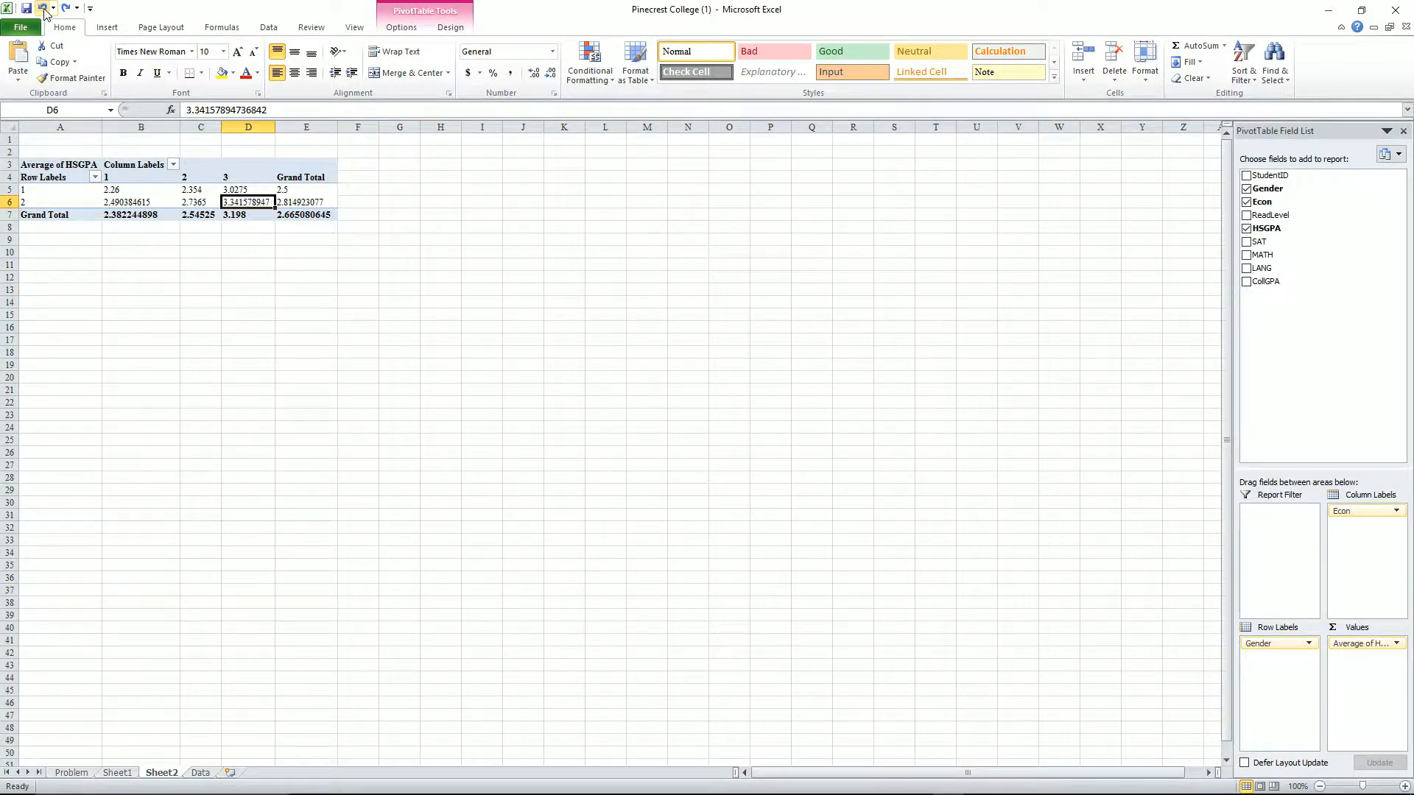
pyautogui.click(482, 288)
pyautogui.click(477, 188)
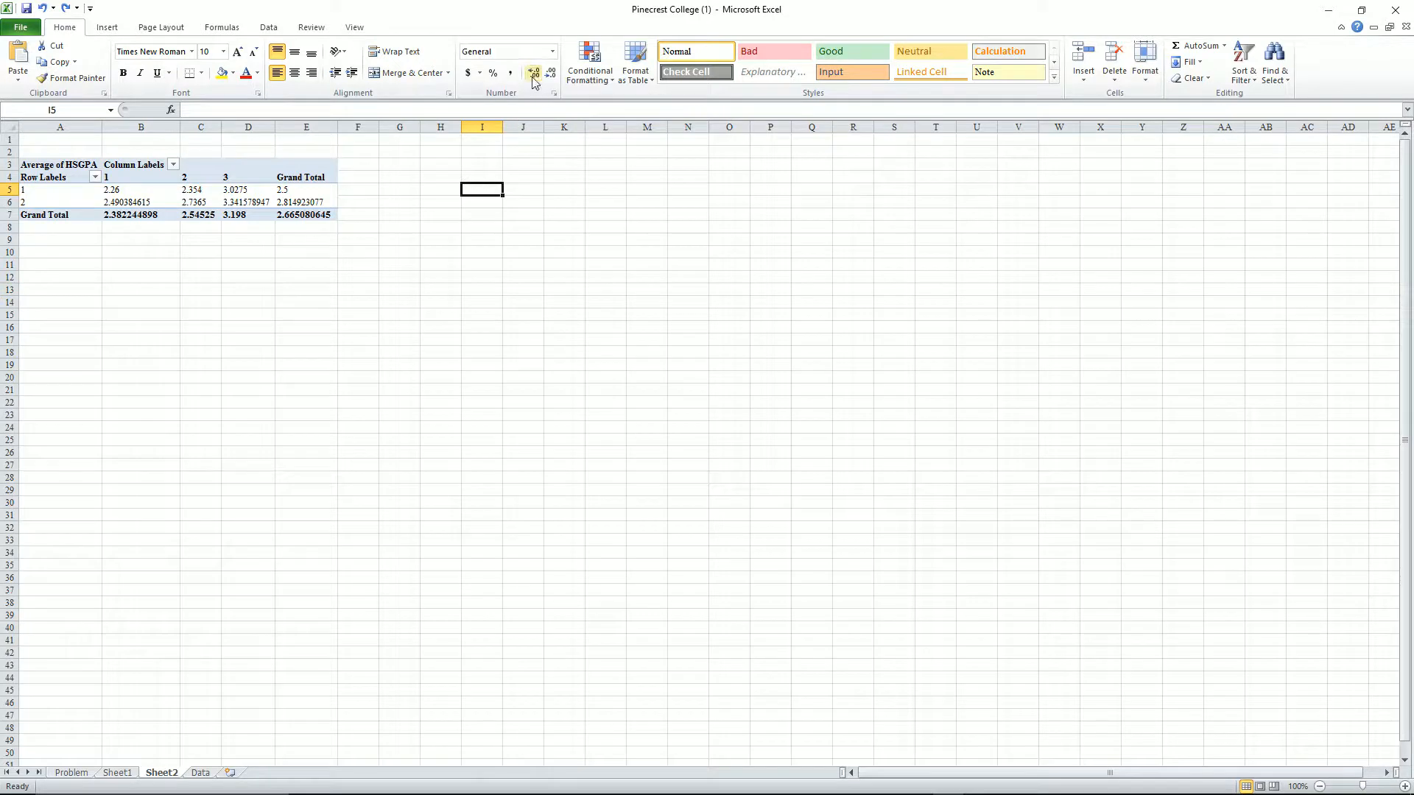
pyautogui.moveTo(356, 203); pyautogui.dragTo(19, 165)
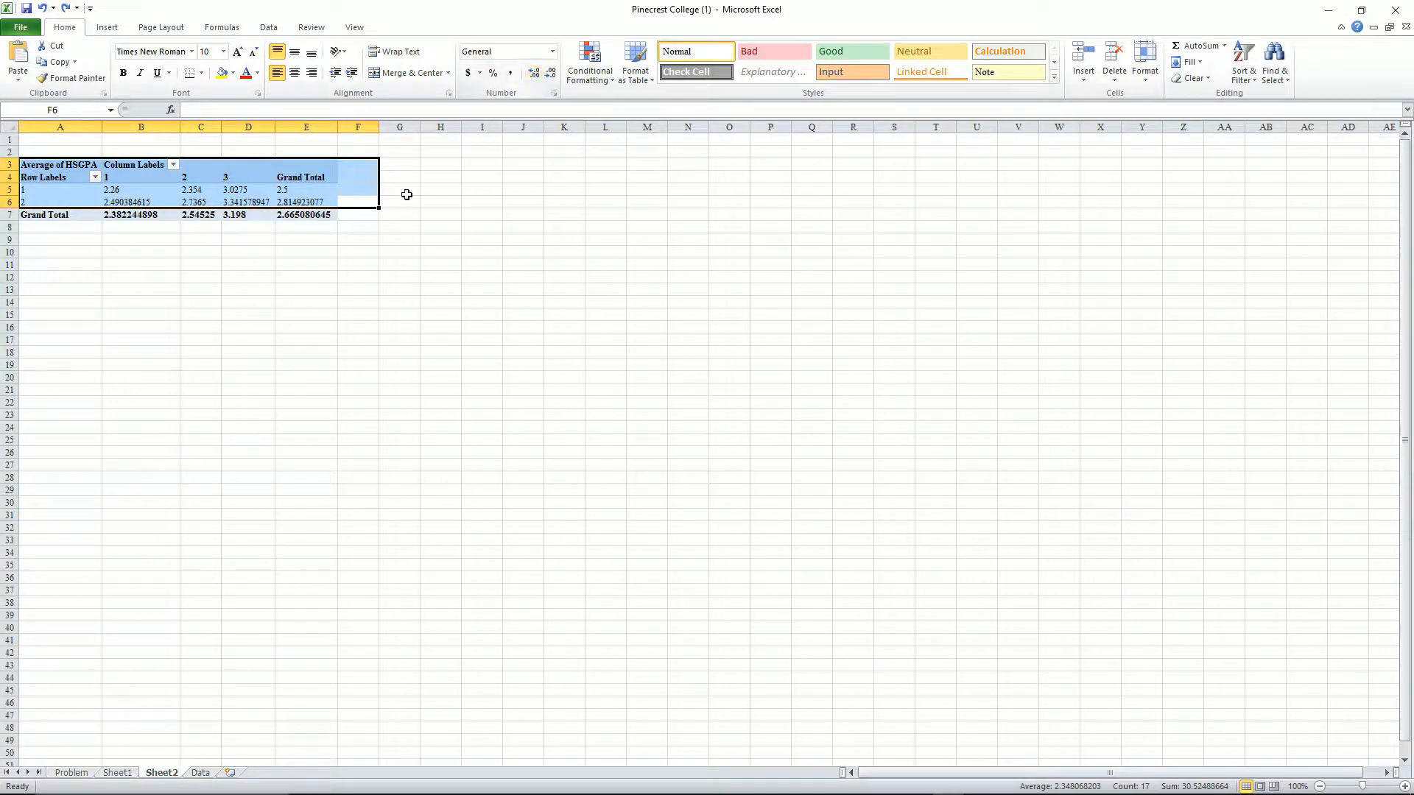
# - Format the Gender 2 row's Grand Total average in E6 to show two decimal places
pyautogui.click(306, 200)
pyautogui.click(533, 73)
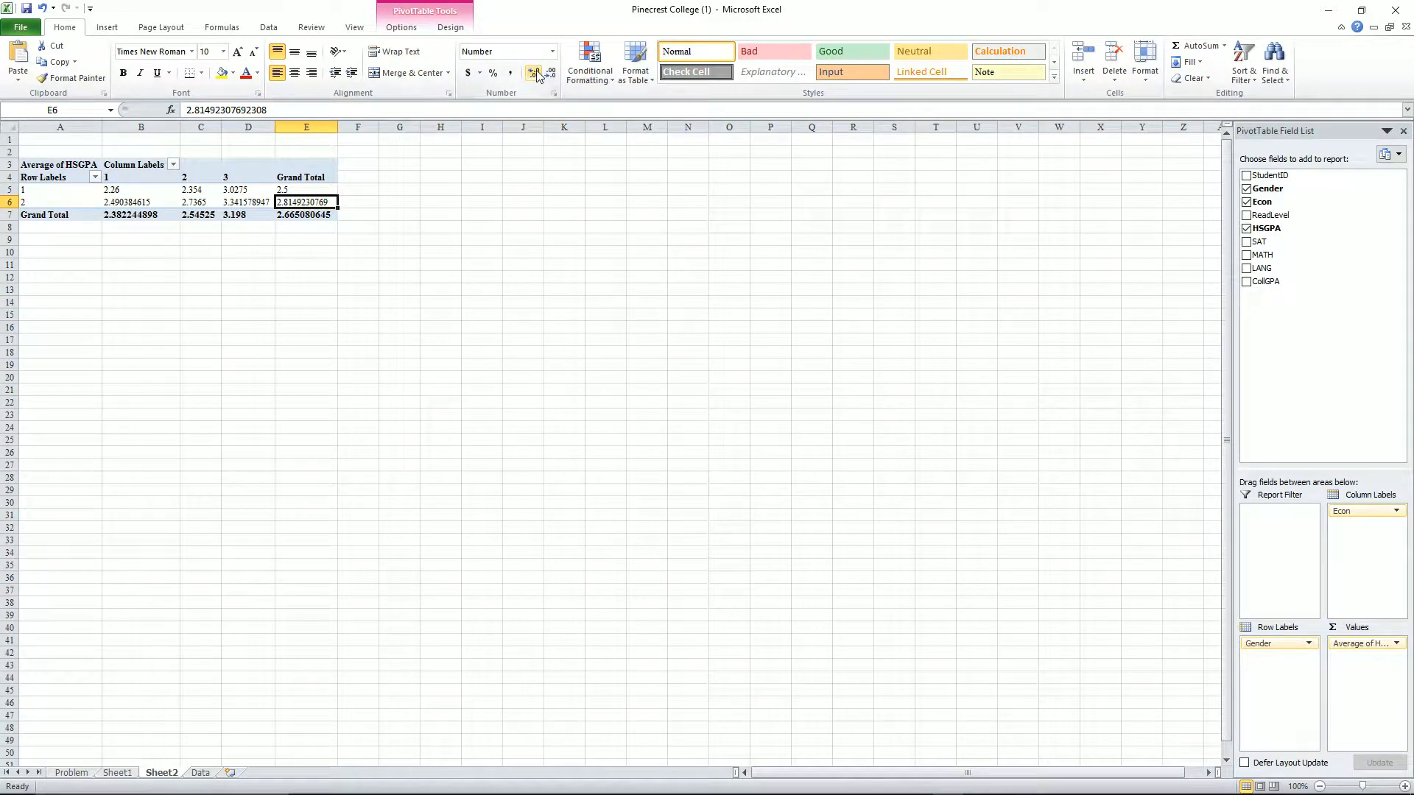
pyautogui.click(533, 73)
pyautogui.click(533, 73)
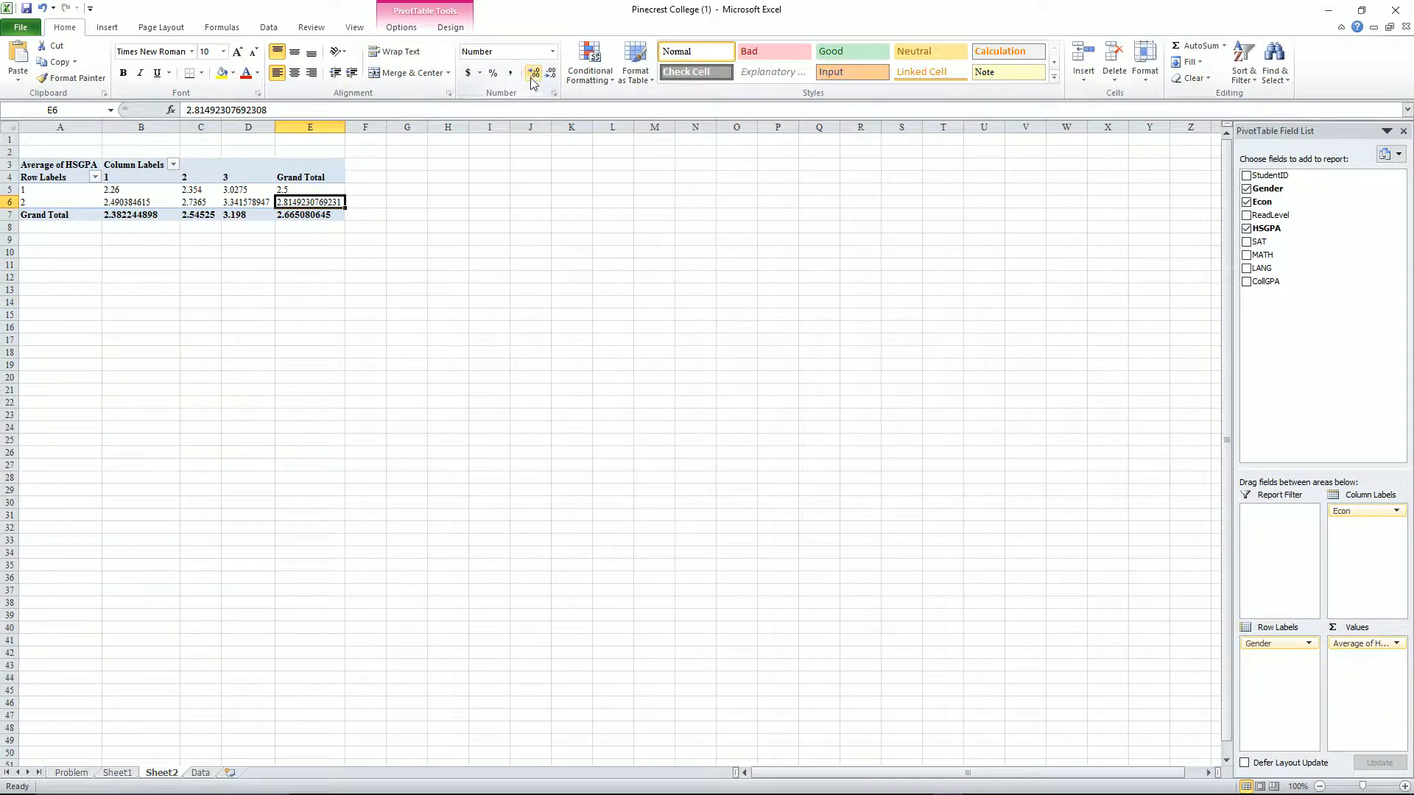
pyautogui.click(533, 73)
pyautogui.click(532, 74)
pyautogui.doubleClick(553, 77)
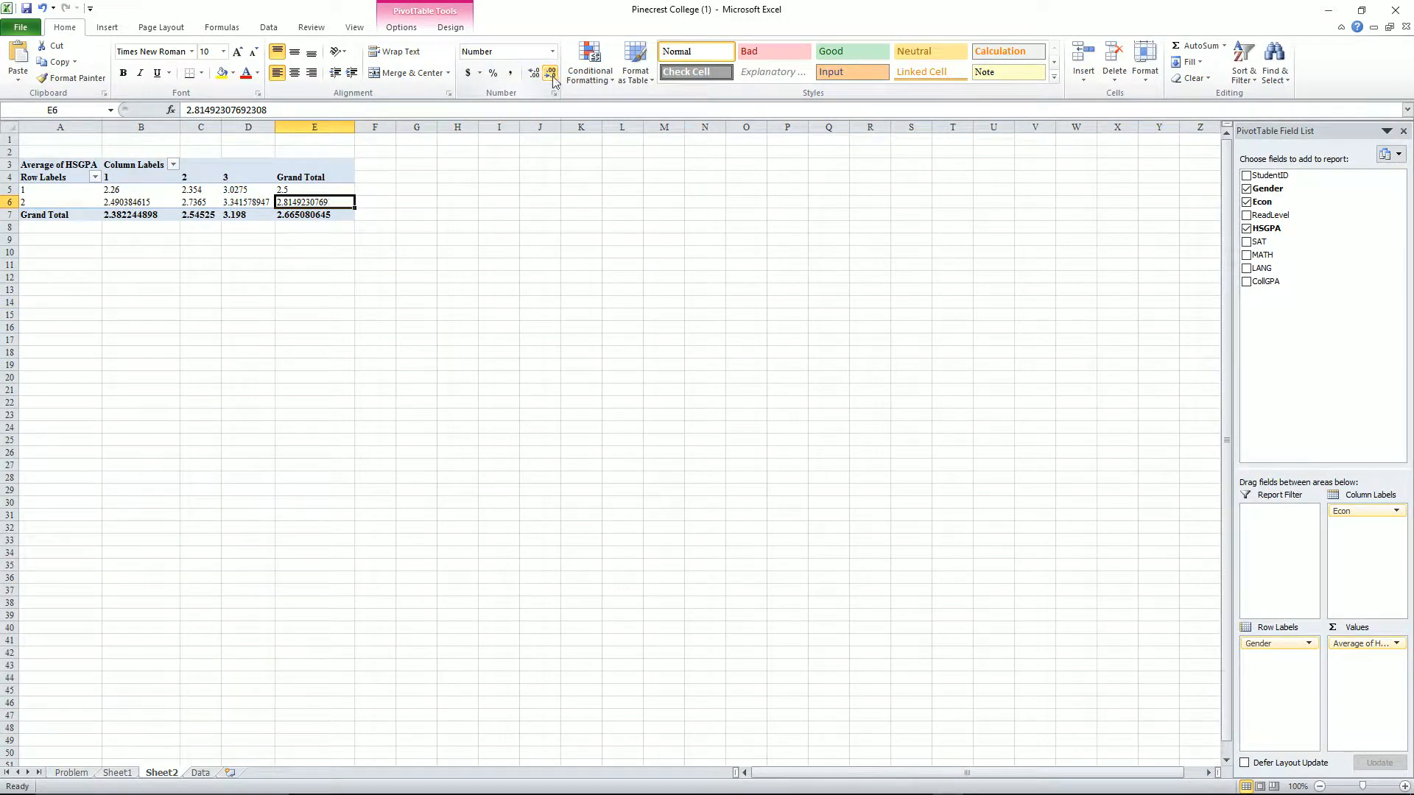
pyautogui.doubleClick(552, 76)
pyautogui.doubleClick(552, 76)
pyautogui.doubleClick(552, 78)
pyautogui.doubleClick(551, 79)
pyautogui.click(551, 78)
pyautogui.moveTo(391, 214); pyautogui.dragTo(22, 190)
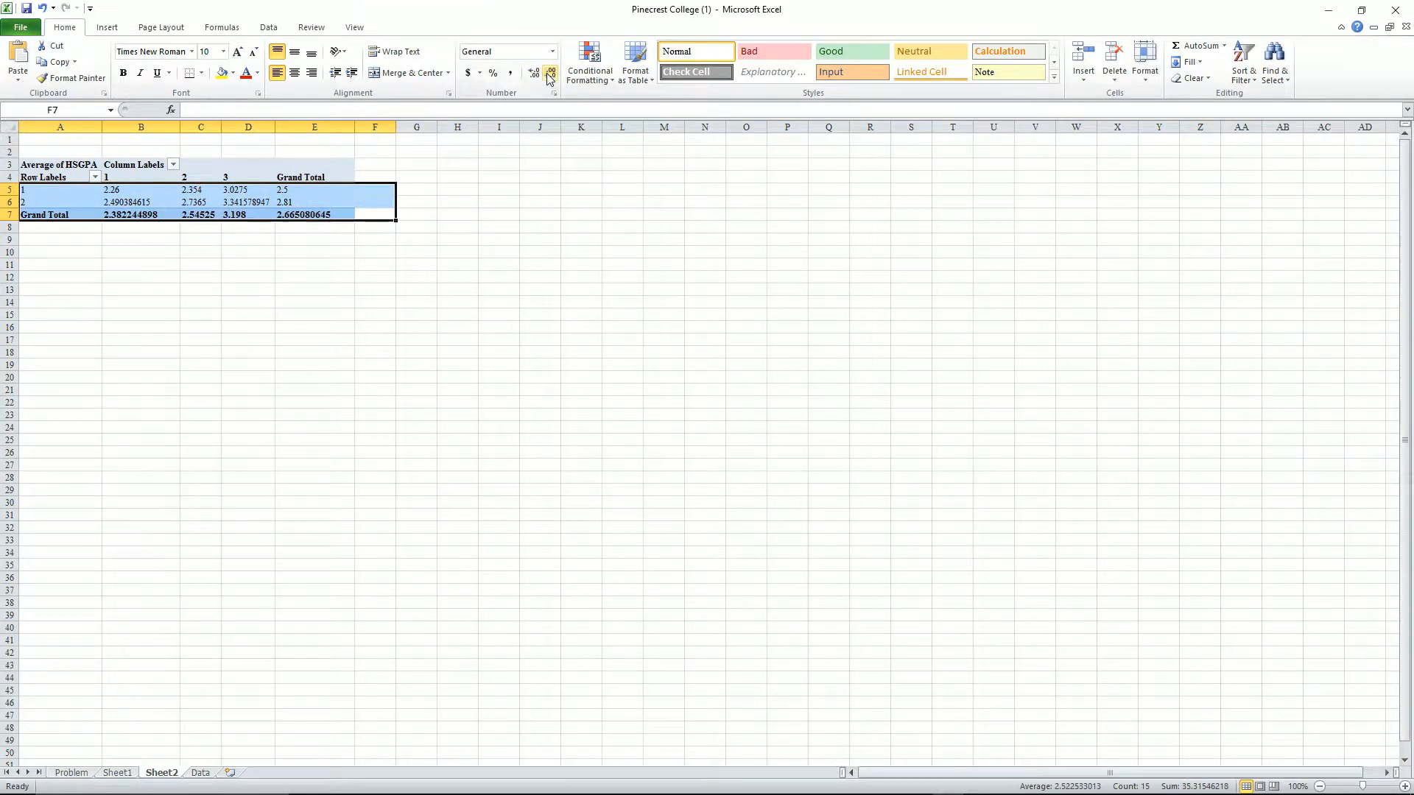
# - Reduce the Econ 3 averages for both genders, cells D5 and D6, to two decimal places
pyautogui.click(251, 193)
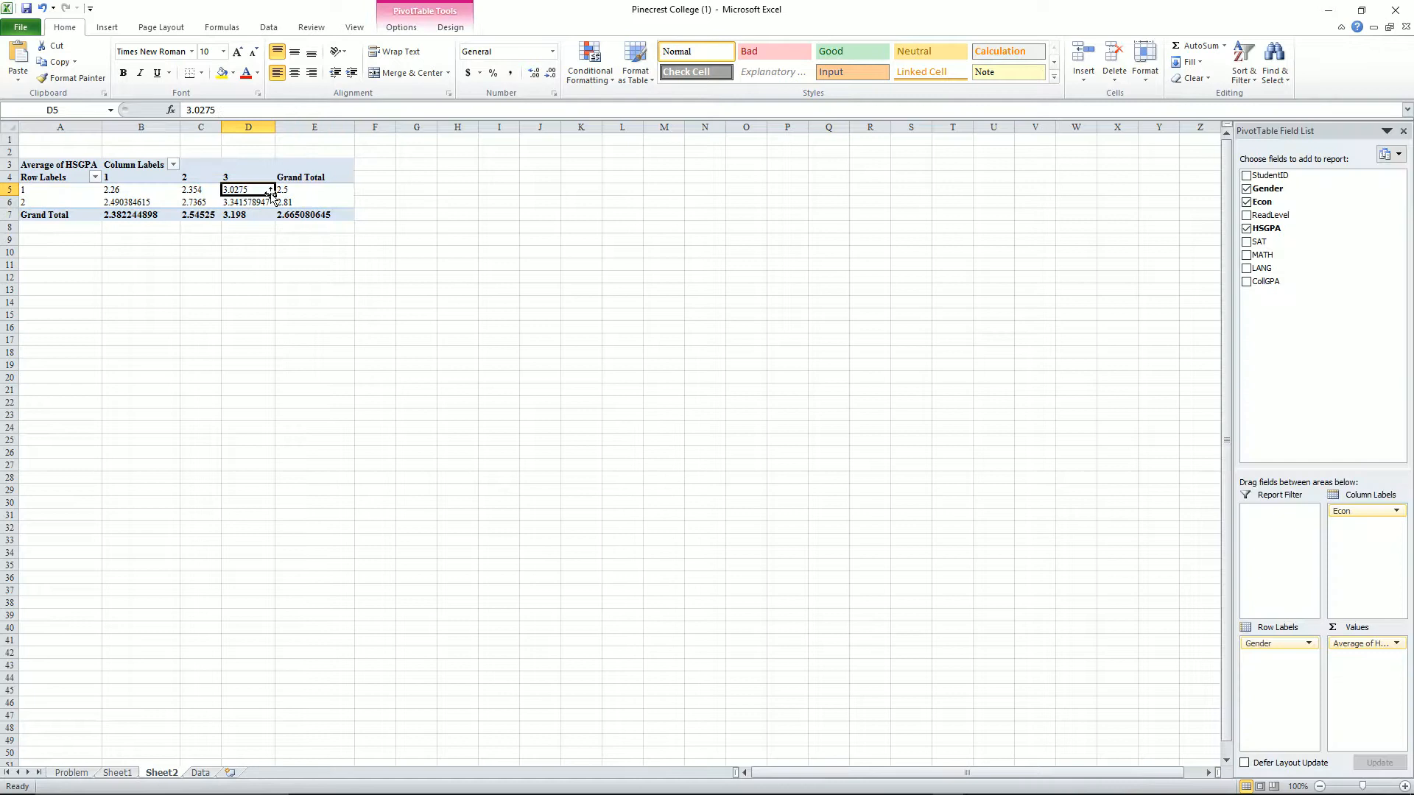
pyautogui.click(551, 76)
pyautogui.click(551, 76)
pyautogui.click(243, 201)
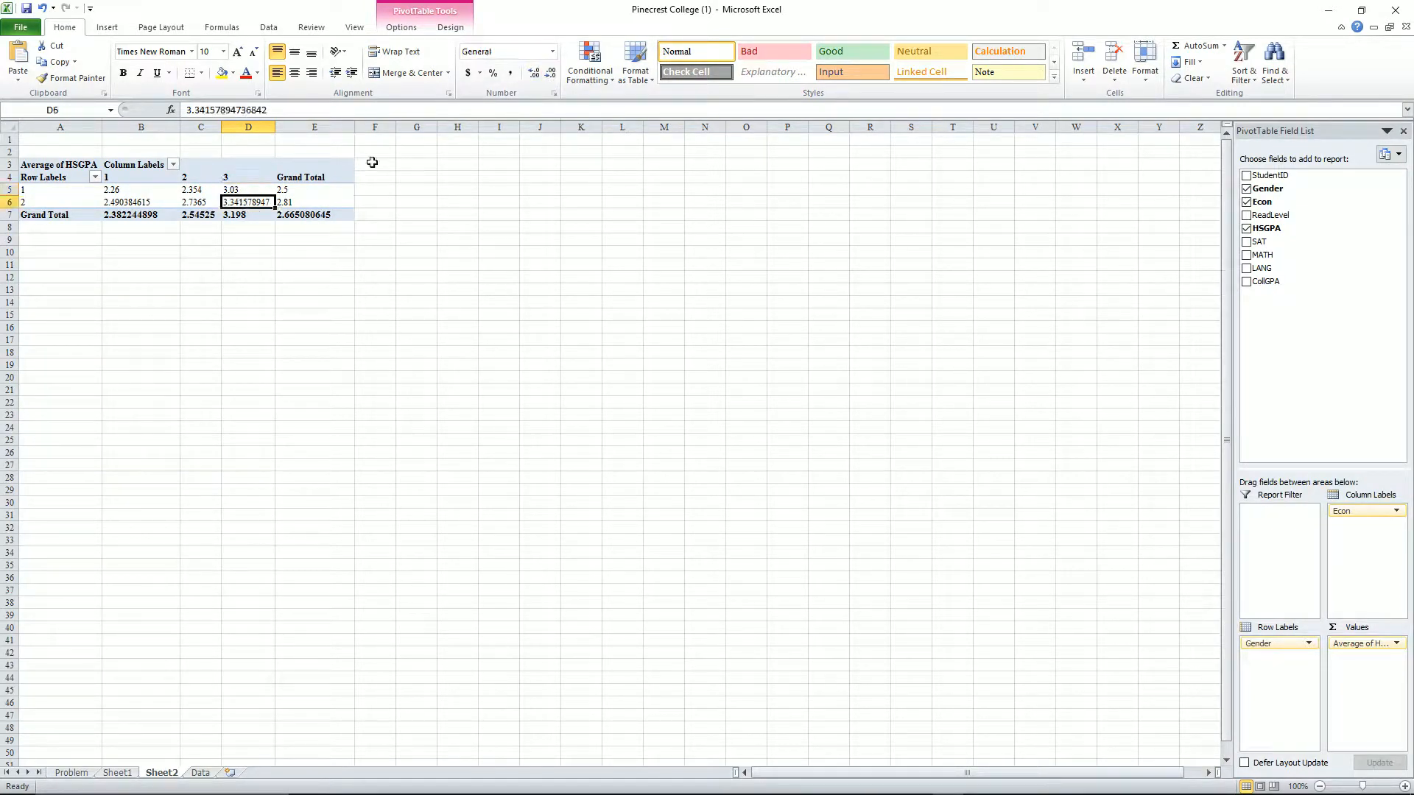
pyautogui.click(551, 75)
pyautogui.click(551, 76)
pyautogui.click(551, 75)
pyautogui.click(551, 76)
pyautogui.click(551, 76)
pyautogui.click(550, 76)
pyautogui.click(551, 76)
# - Reduce the Econ 2 averages in C5 and C6 and the Gender 2, Econ 1 average in B6 to two decimal places
pyautogui.click(295, 190)
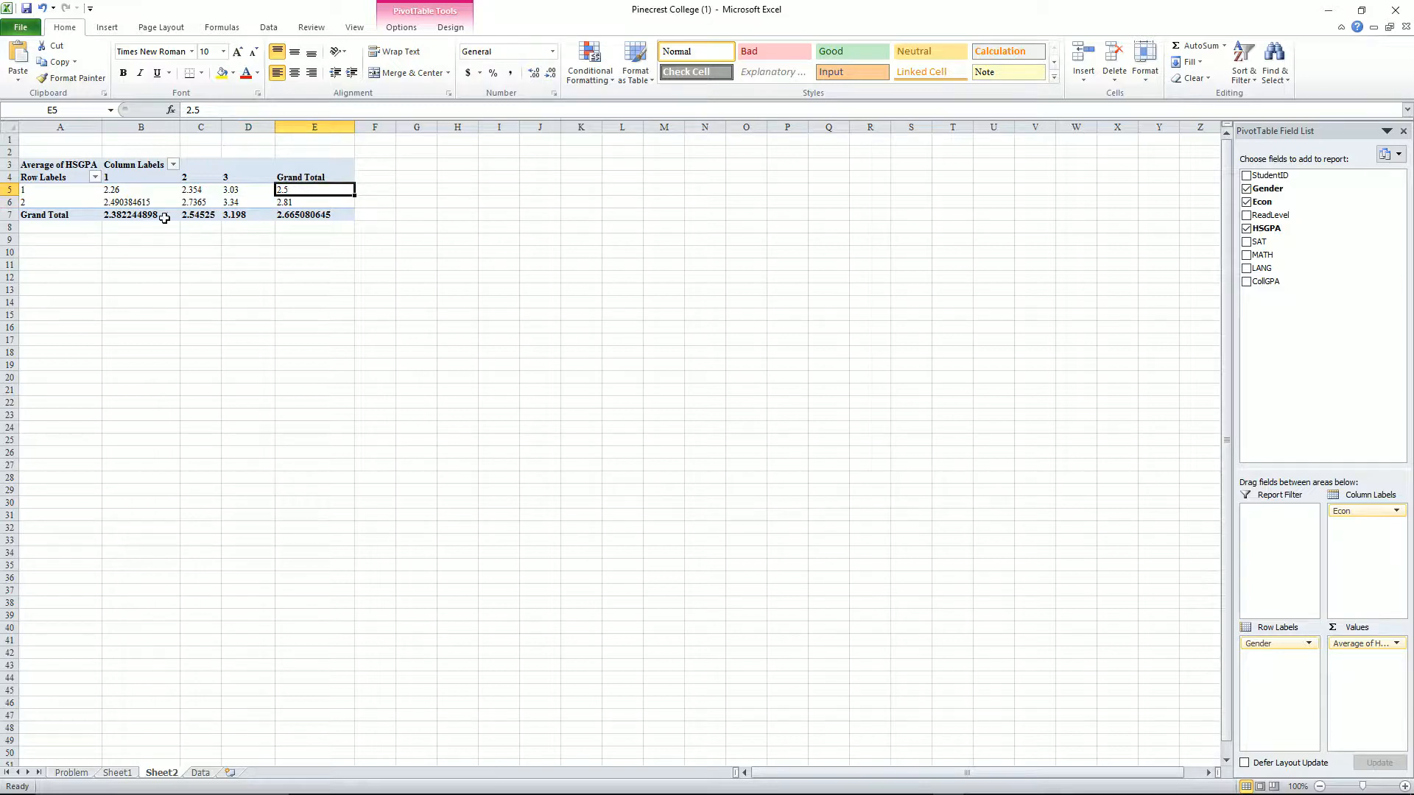
pyautogui.click(203, 206)
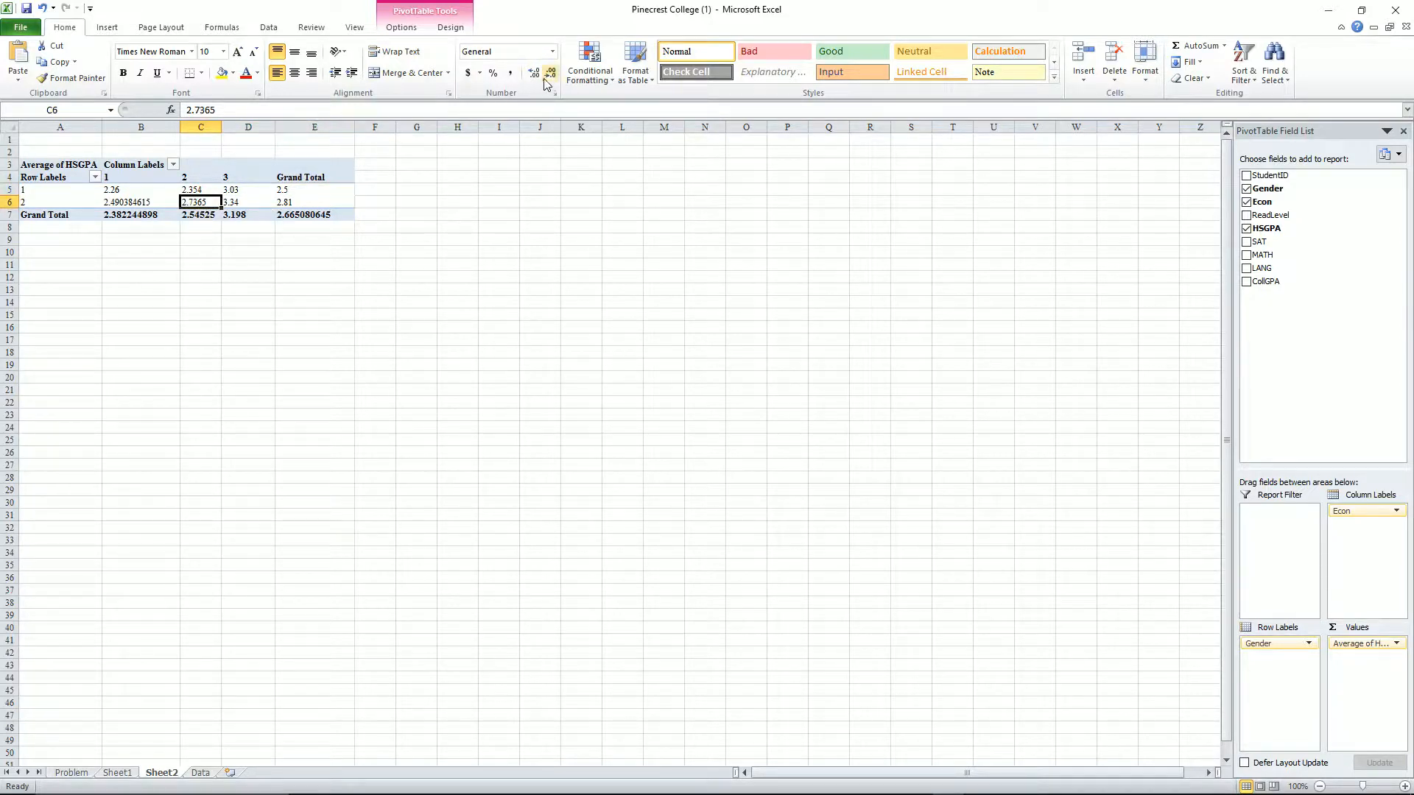
pyautogui.click(551, 74)
pyautogui.click(551, 75)
pyautogui.click(190, 189)
pyautogui.click(551, 75)
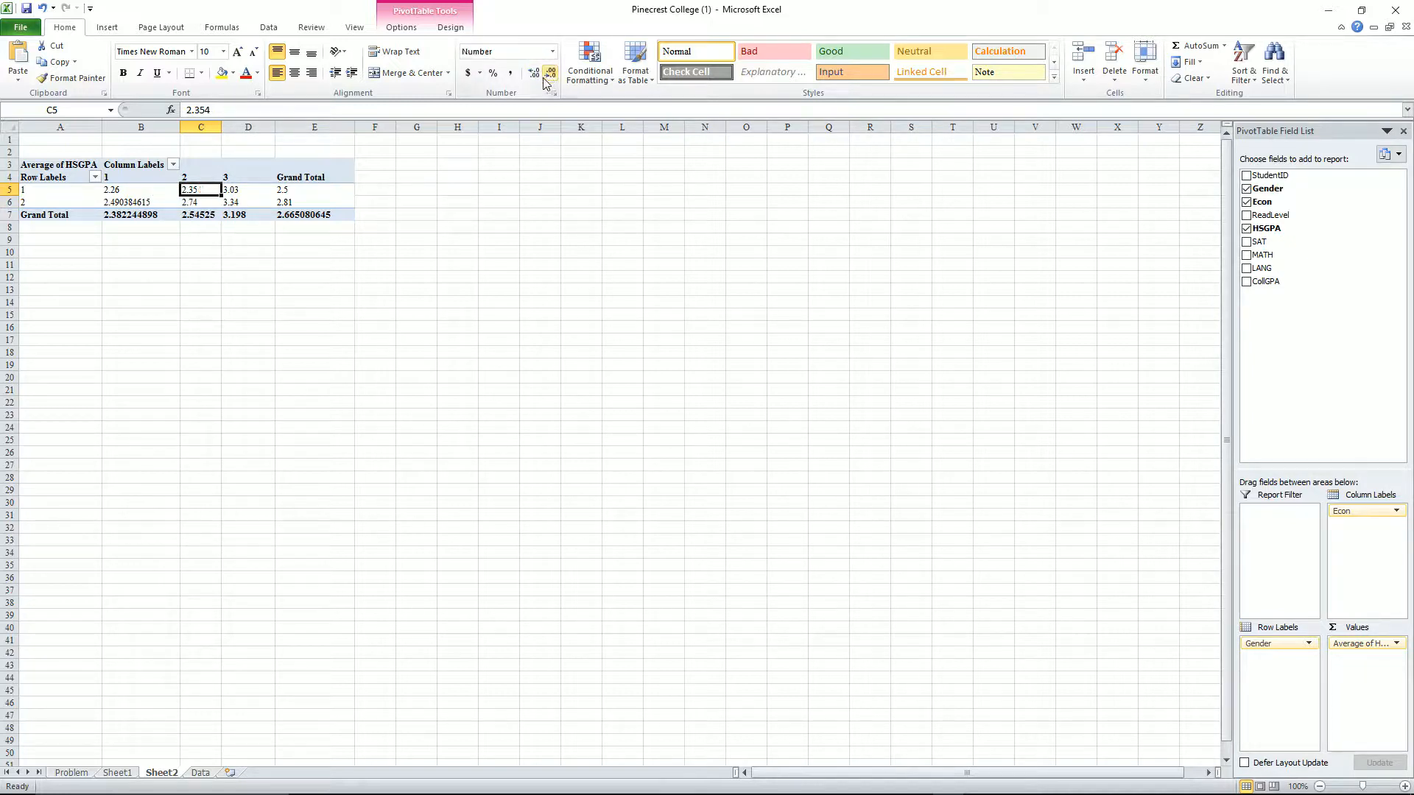
pyautogui.click(131, 199)
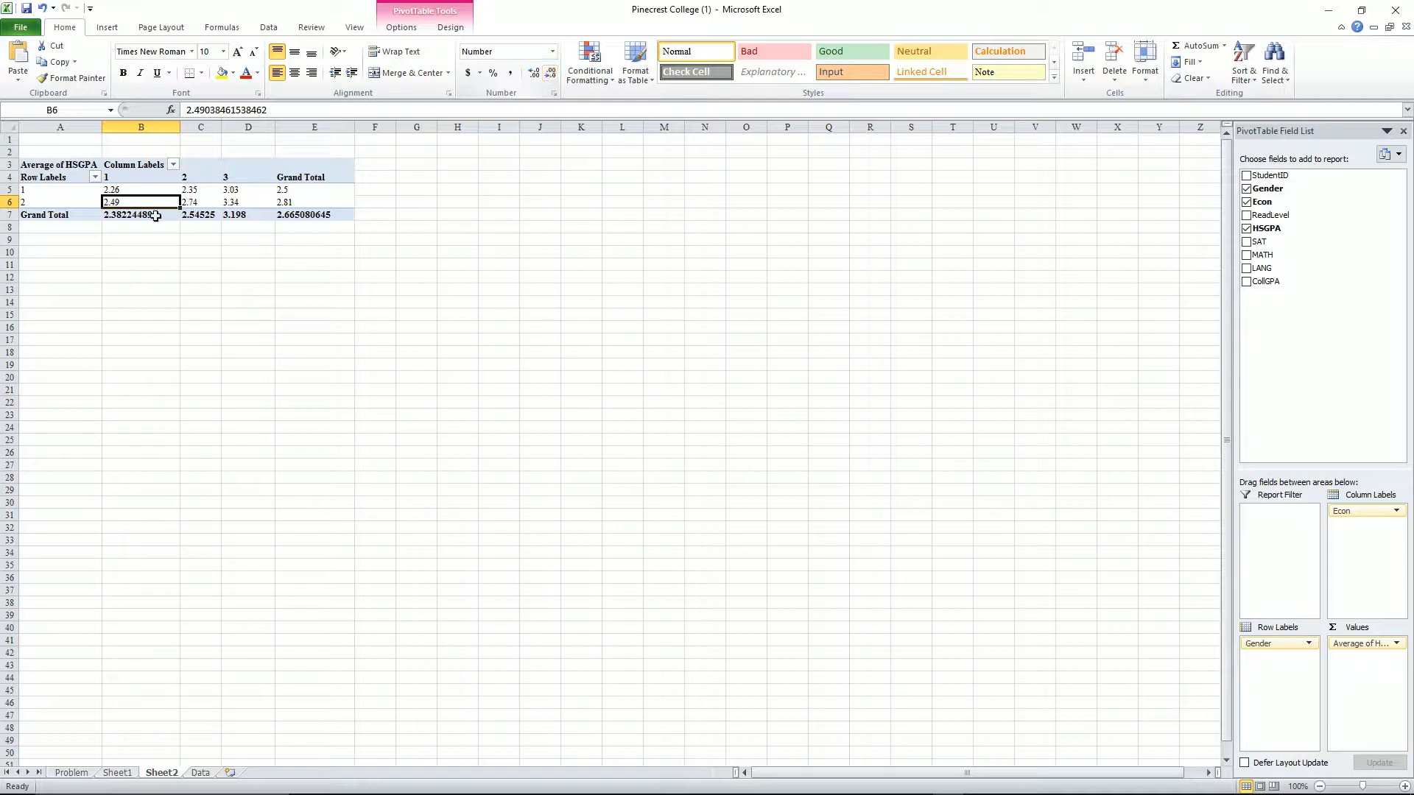
# - Show the Grand Total row averages for Econ 1, 2 and 3, cells B7 to D7, with two decimal places
pyautogui.click(155, 215)
pyautogui.click(550, 75)
pyautogui.click(549, 74)
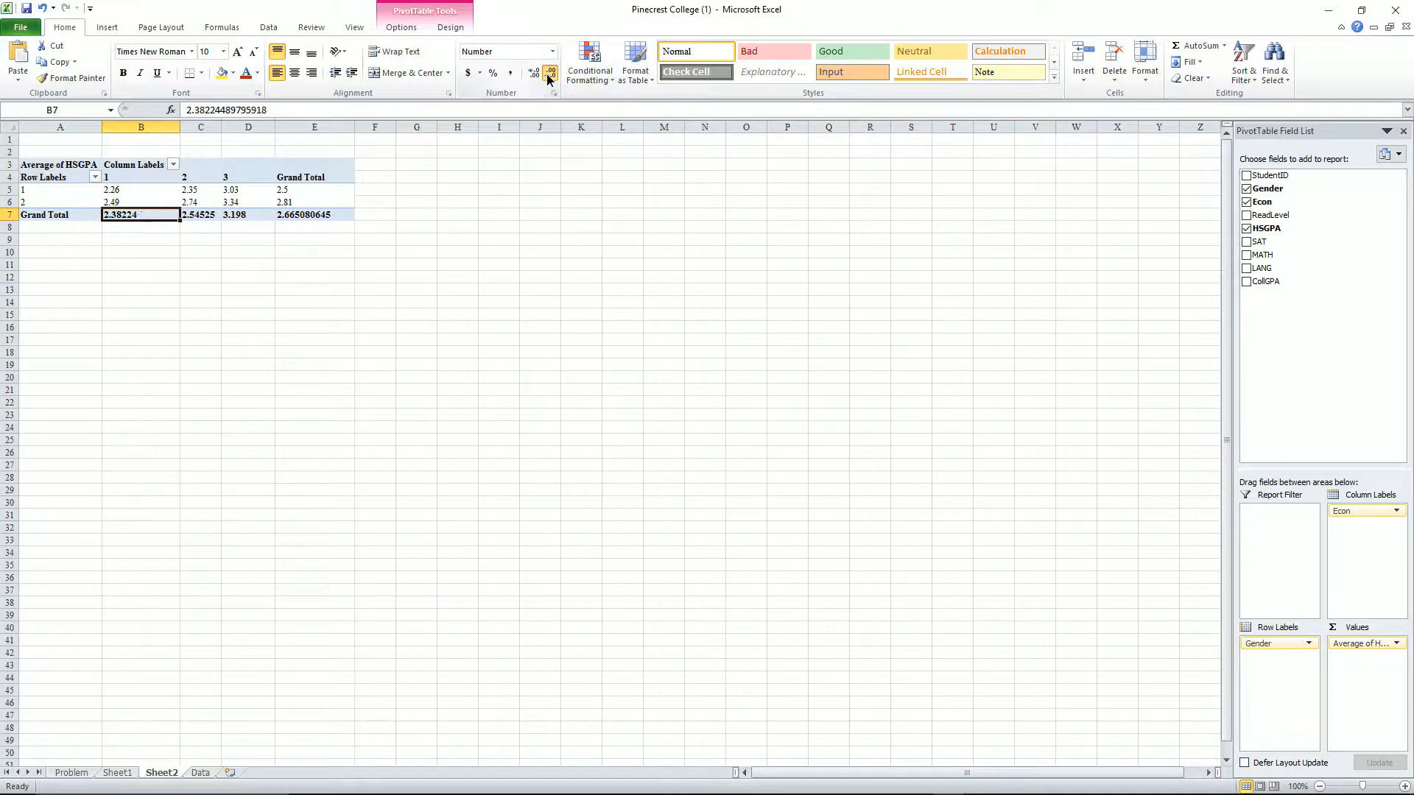
pyautogui.click(551, 76)
pyautogui.click(208, 214)
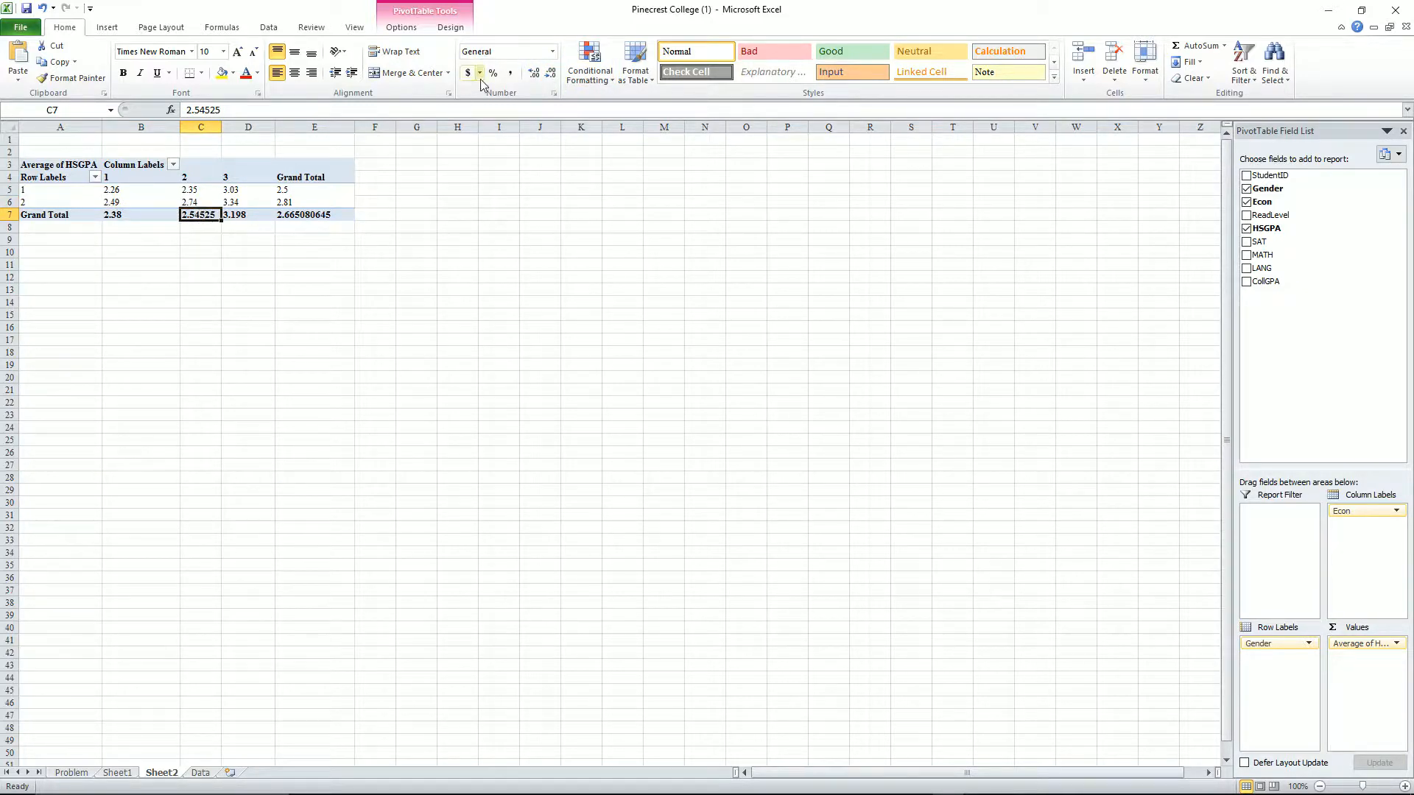
pyautogui.click(550, 73)
pyautogui.click(550, 74)
pyautogui.click(550, 73)
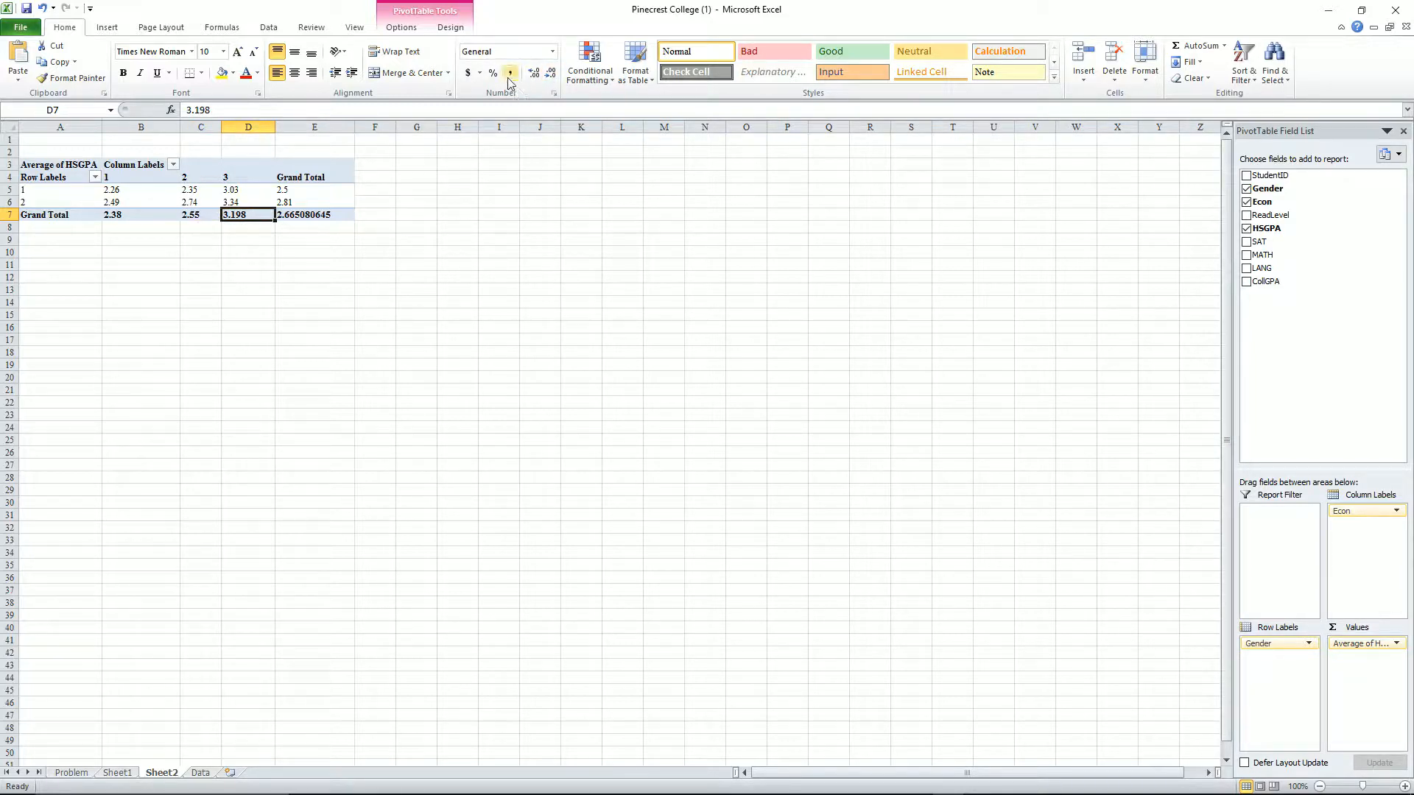
pyautogui.click(550, 73)
# - Reduce the overall grand total average in E7 to two decimal places
pyautogui.press('Right')
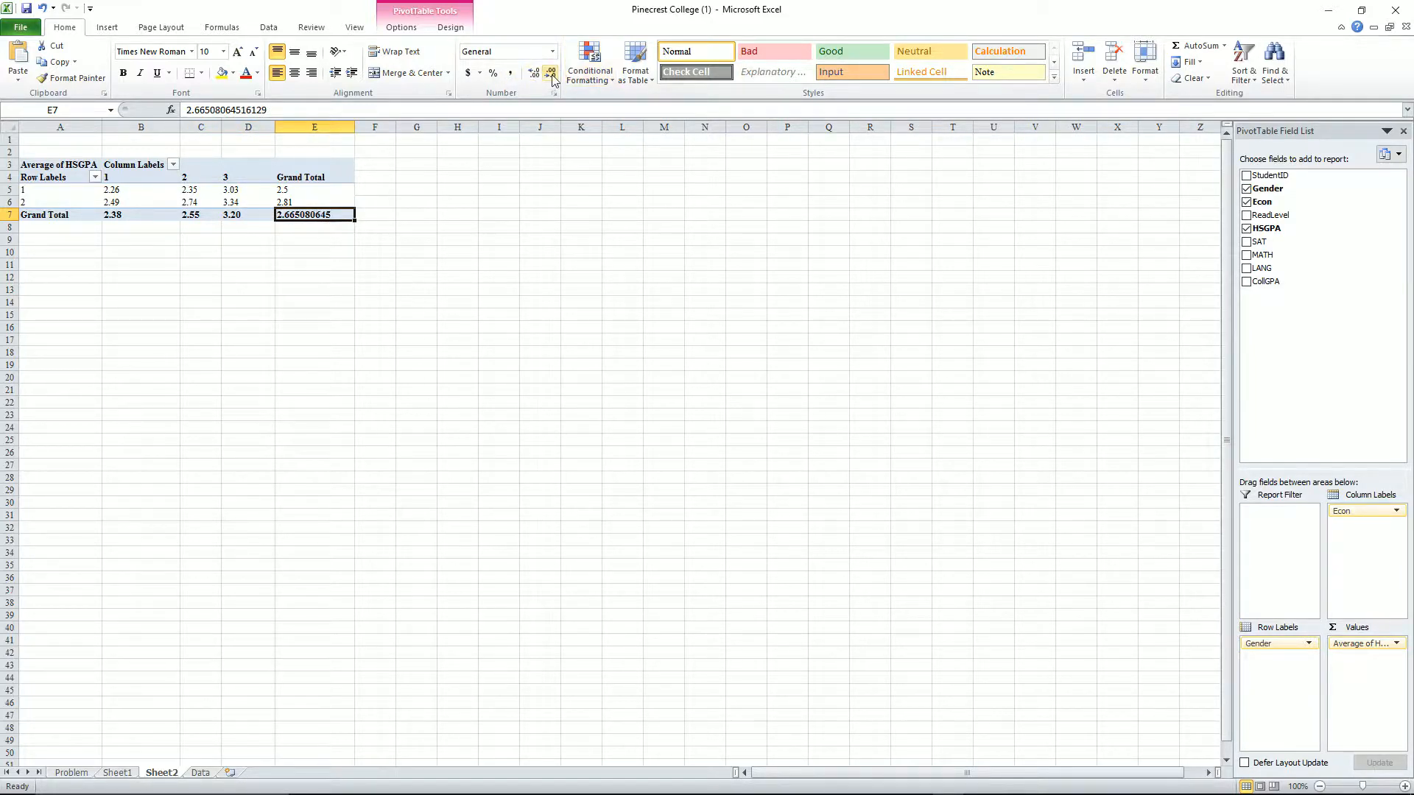
pyautogui.click(552, 73)
pyautogui.click(552, 74)
pyautogui.click(552, 75)
pyautogui.click(552, 75)
pyautogui.click(552, 75)
pyautogui.click(552, 74)
# - Remove the HSGPA average from the PivotTable values and add the SAT field in its place
pyautogui.moveTo(126, 199)
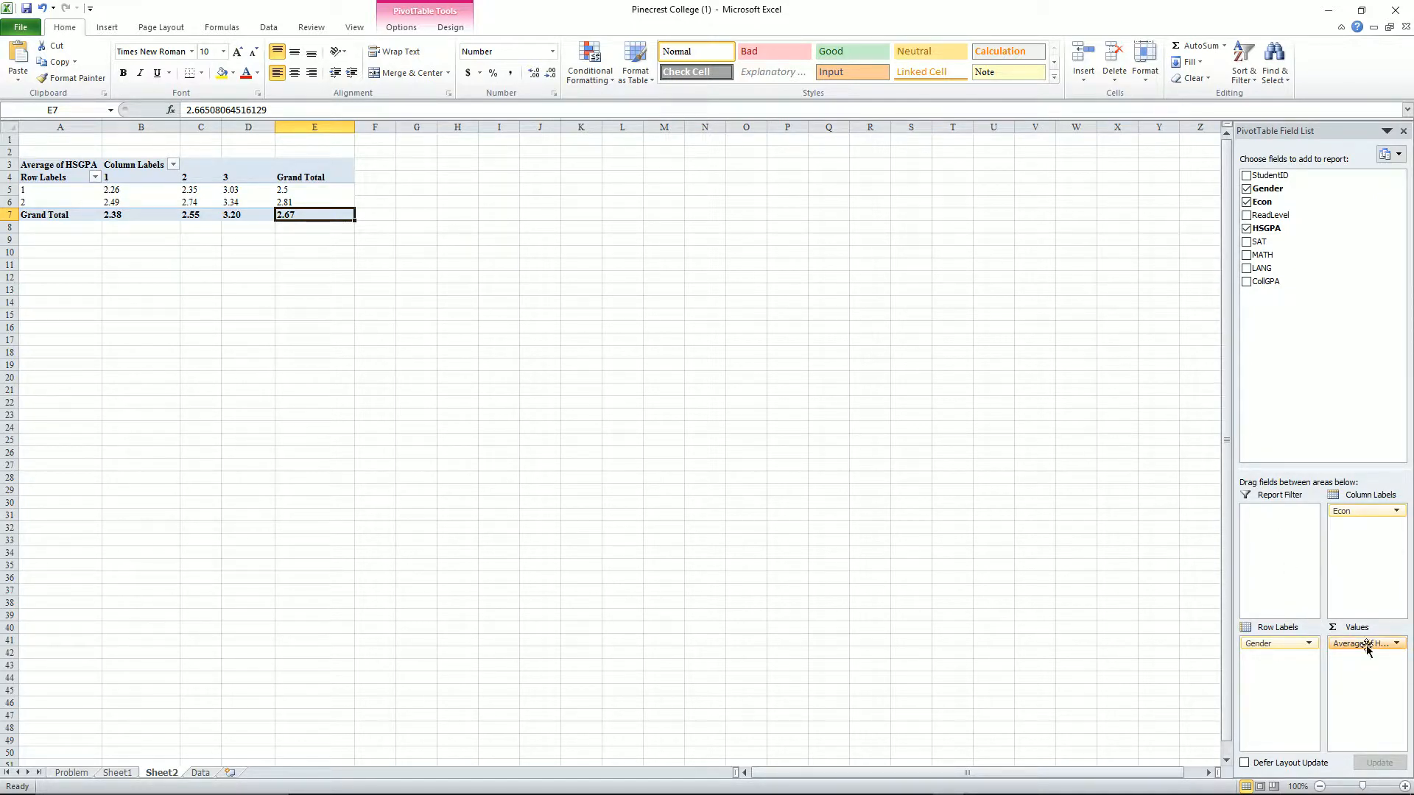
pyautogui.moveTo(1367, 648); pyautogui.dragTo(604, 444)
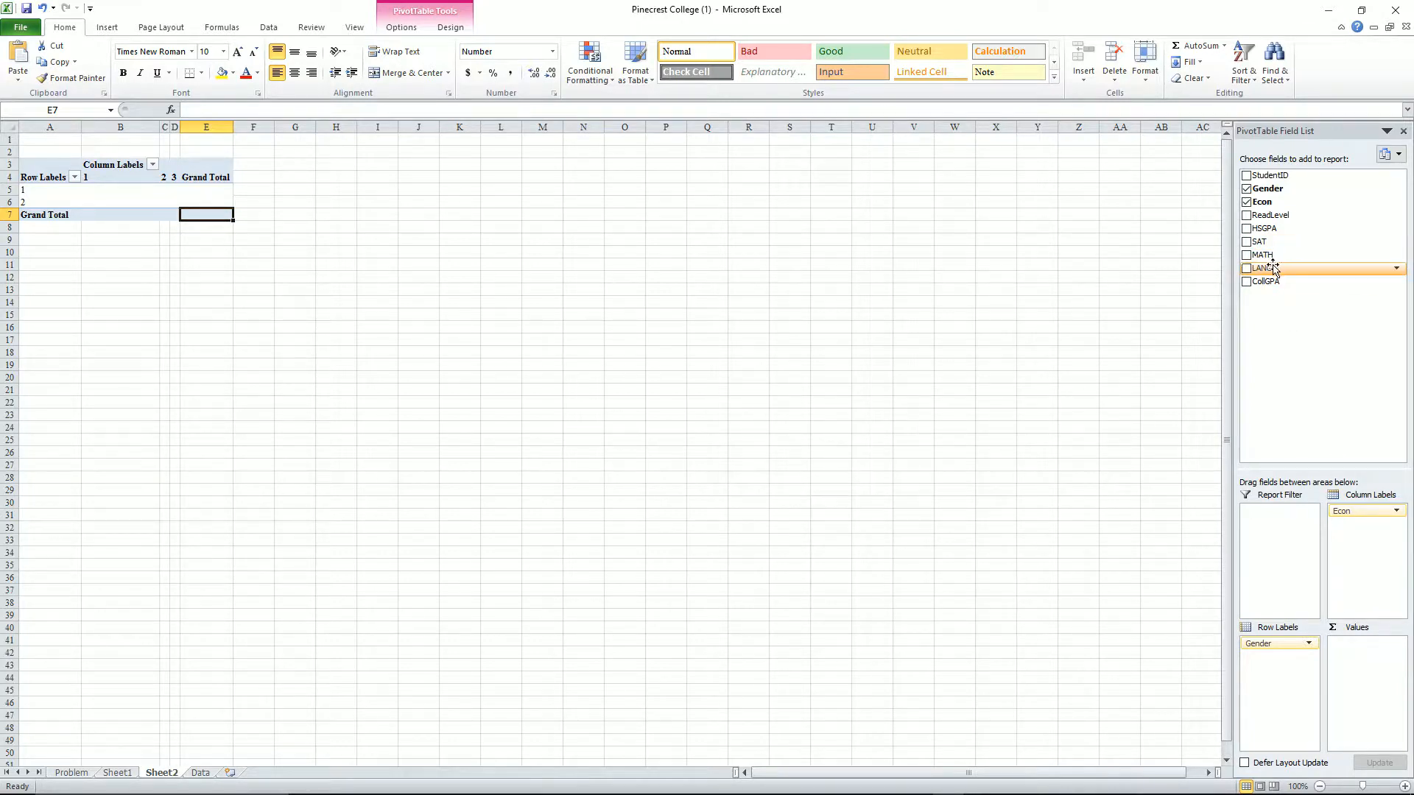
pyautogui.click(1263, 243)
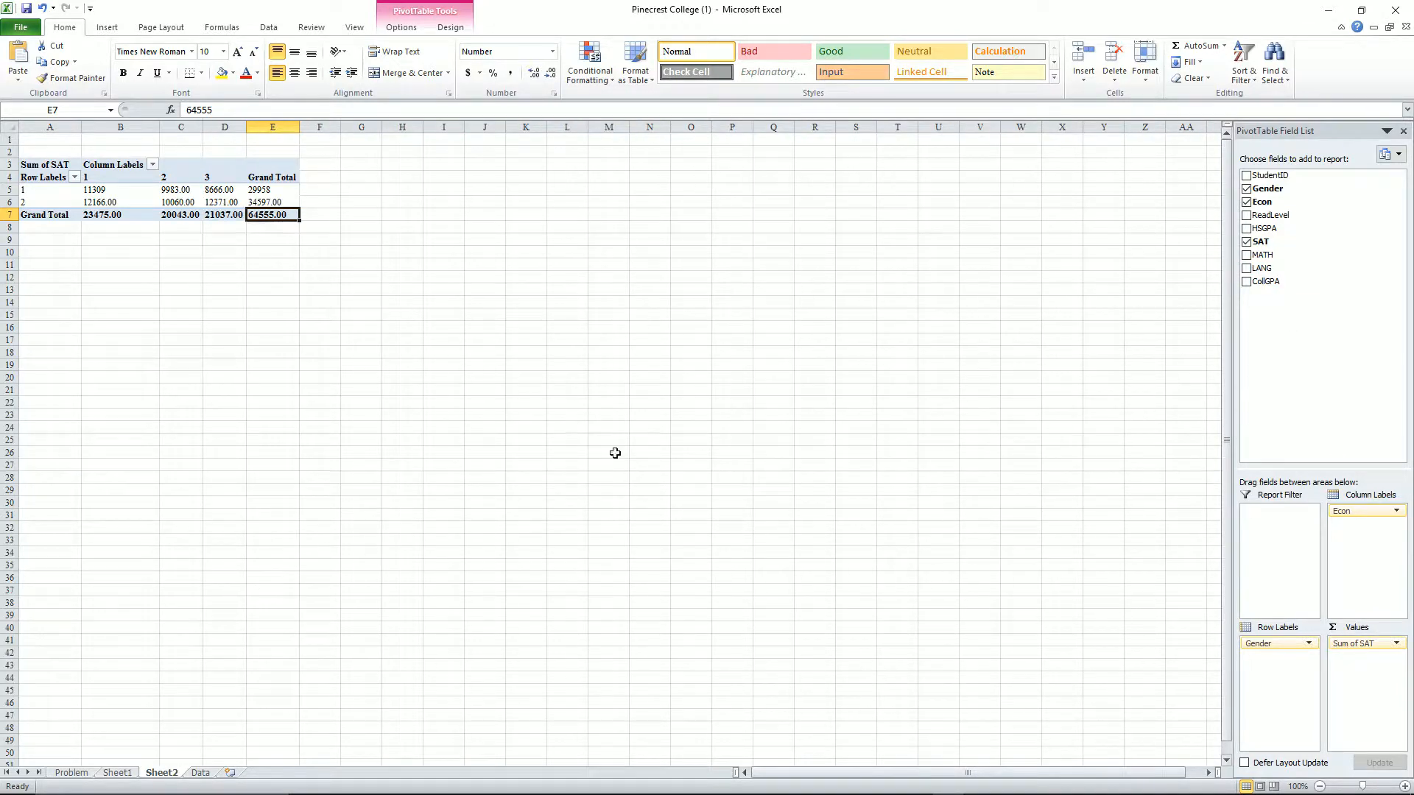
pyautogui.click(278, 203)
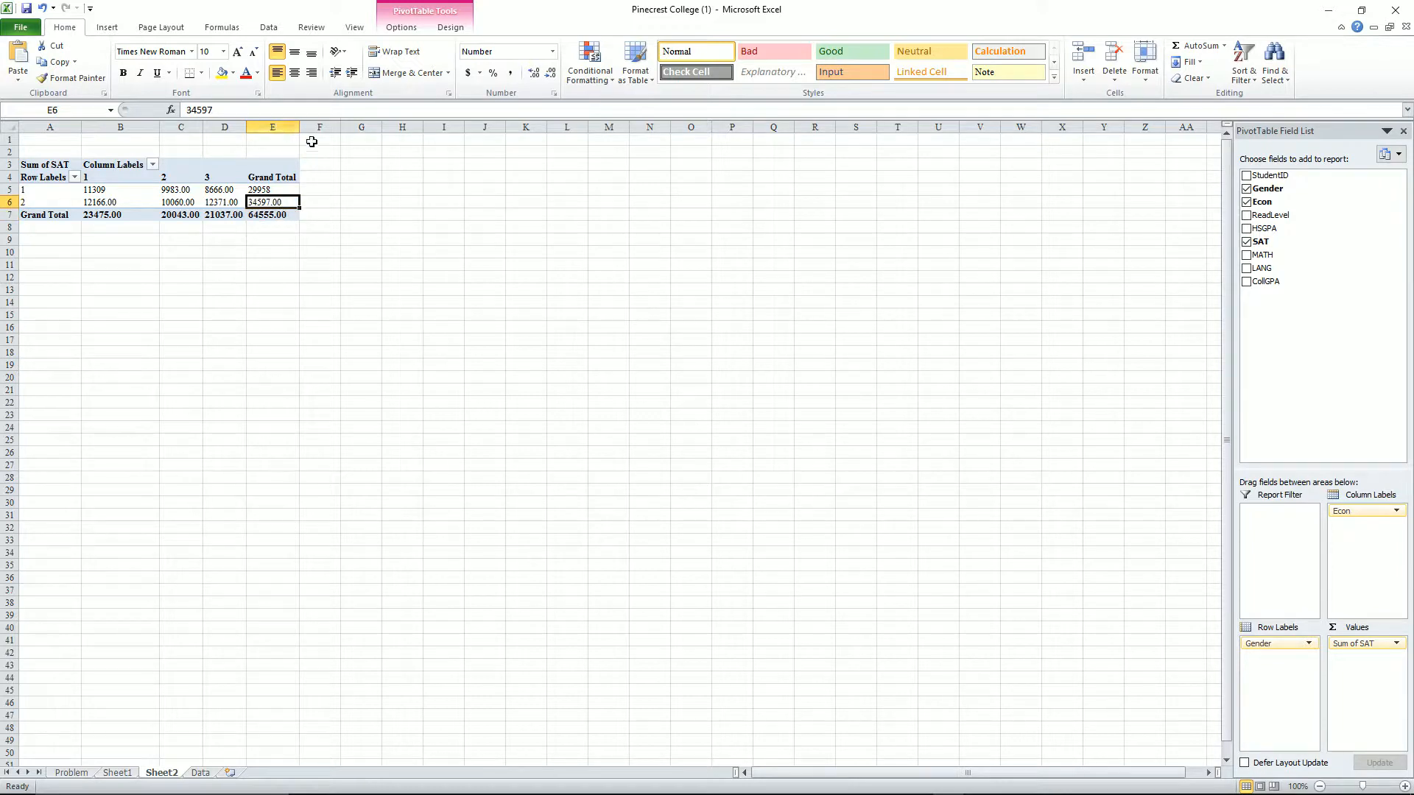
pyautogui.click(223, 204)
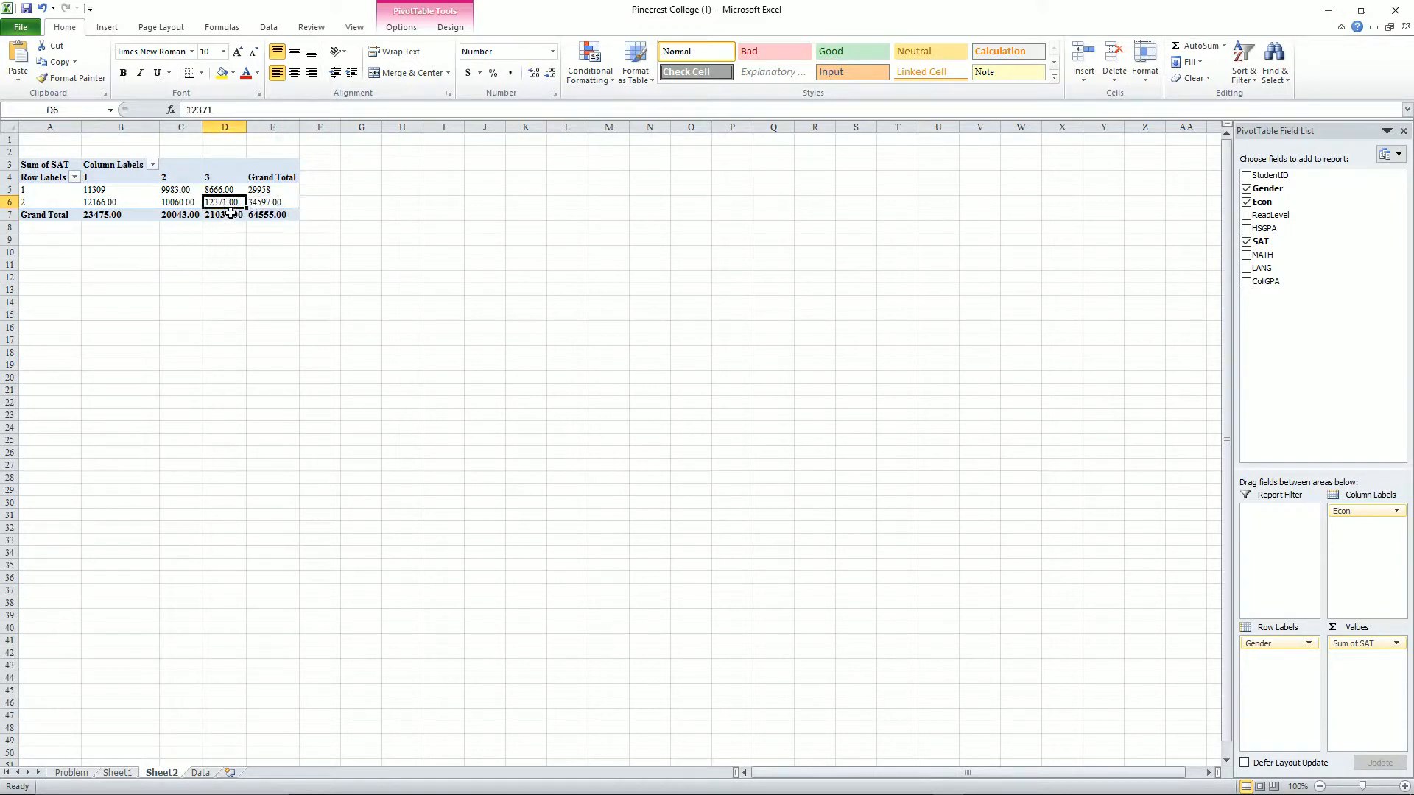
# - Summarize the SAT value field in the PivotTable by Average instead of Sum
pyautogui.click(188, 214)
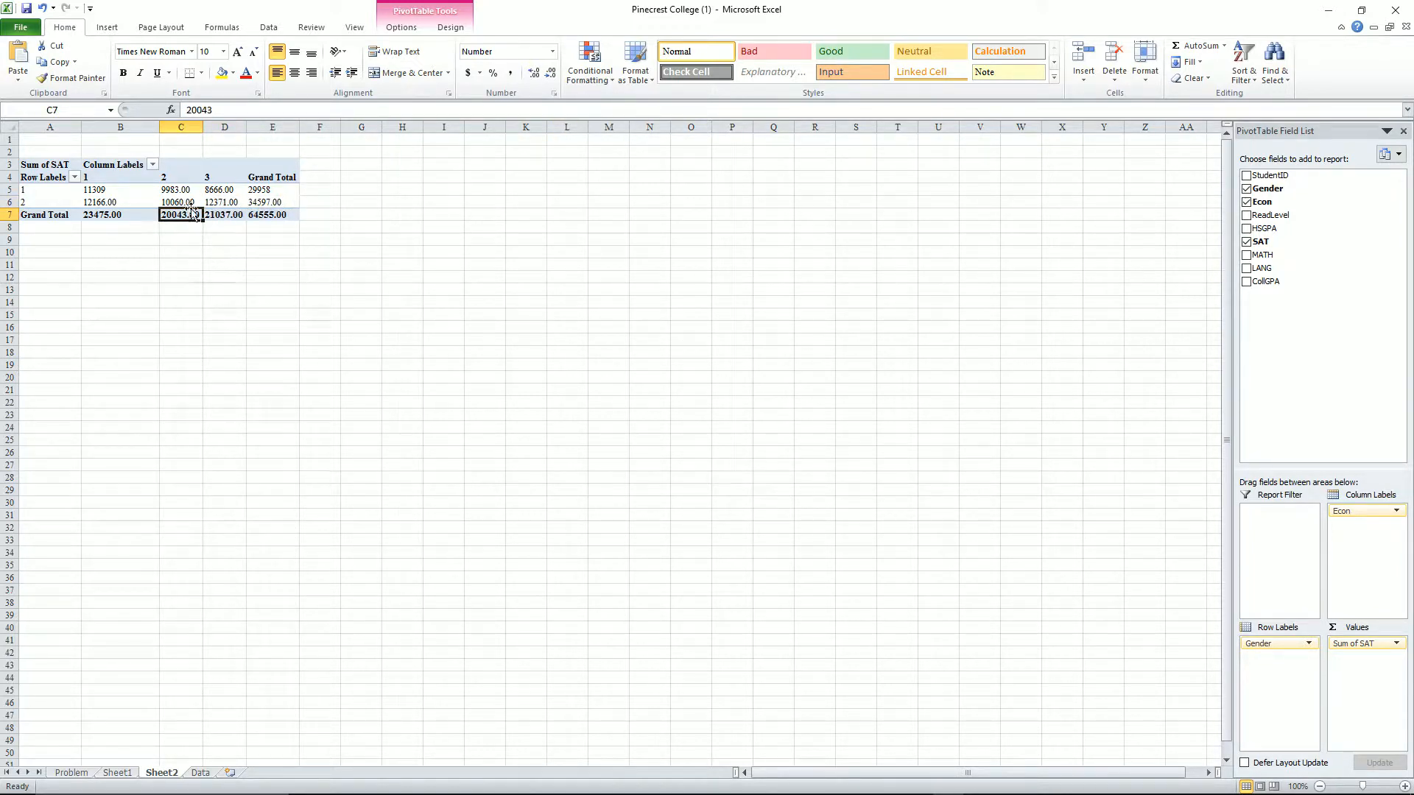
pyautogui.click(105, 204)
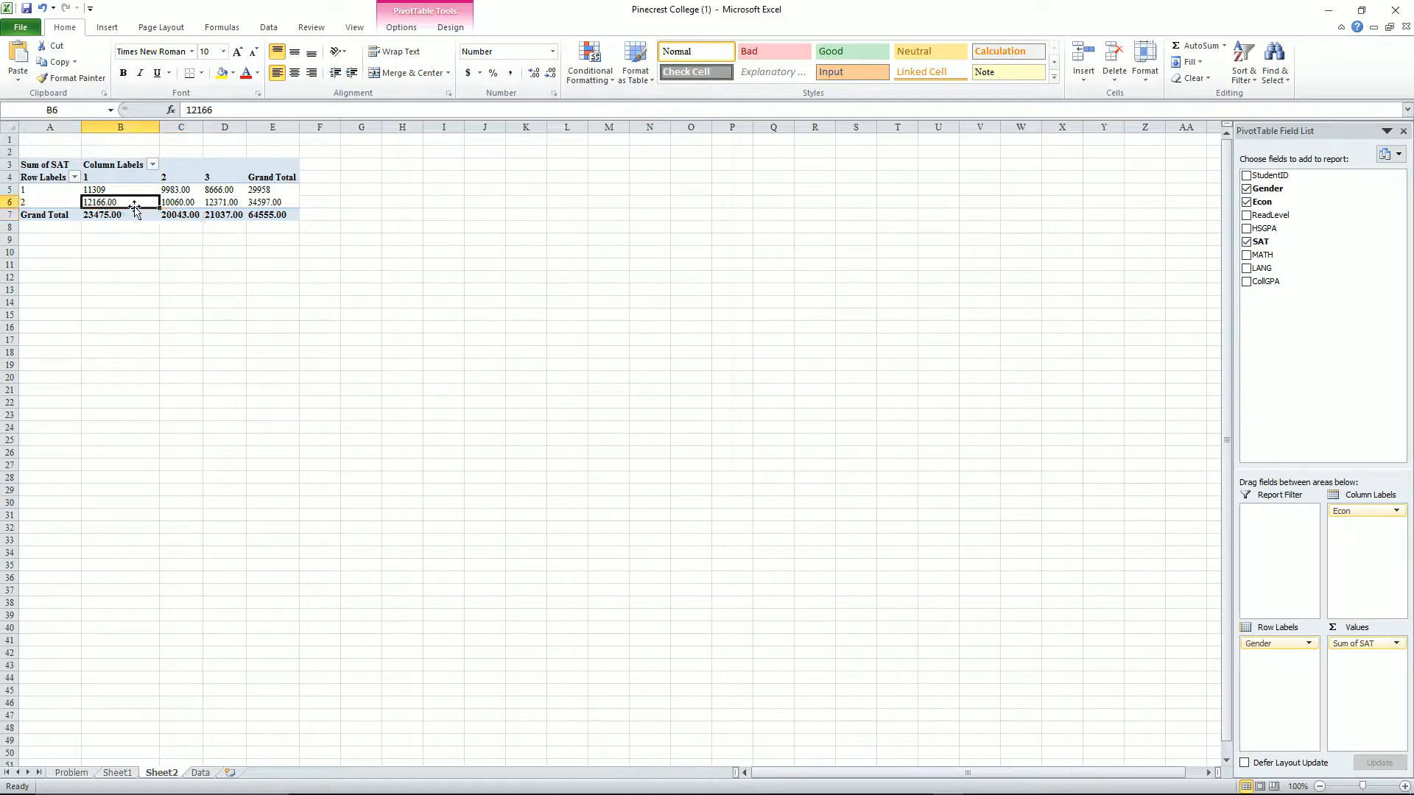
pyautogui.click(1397, 645)
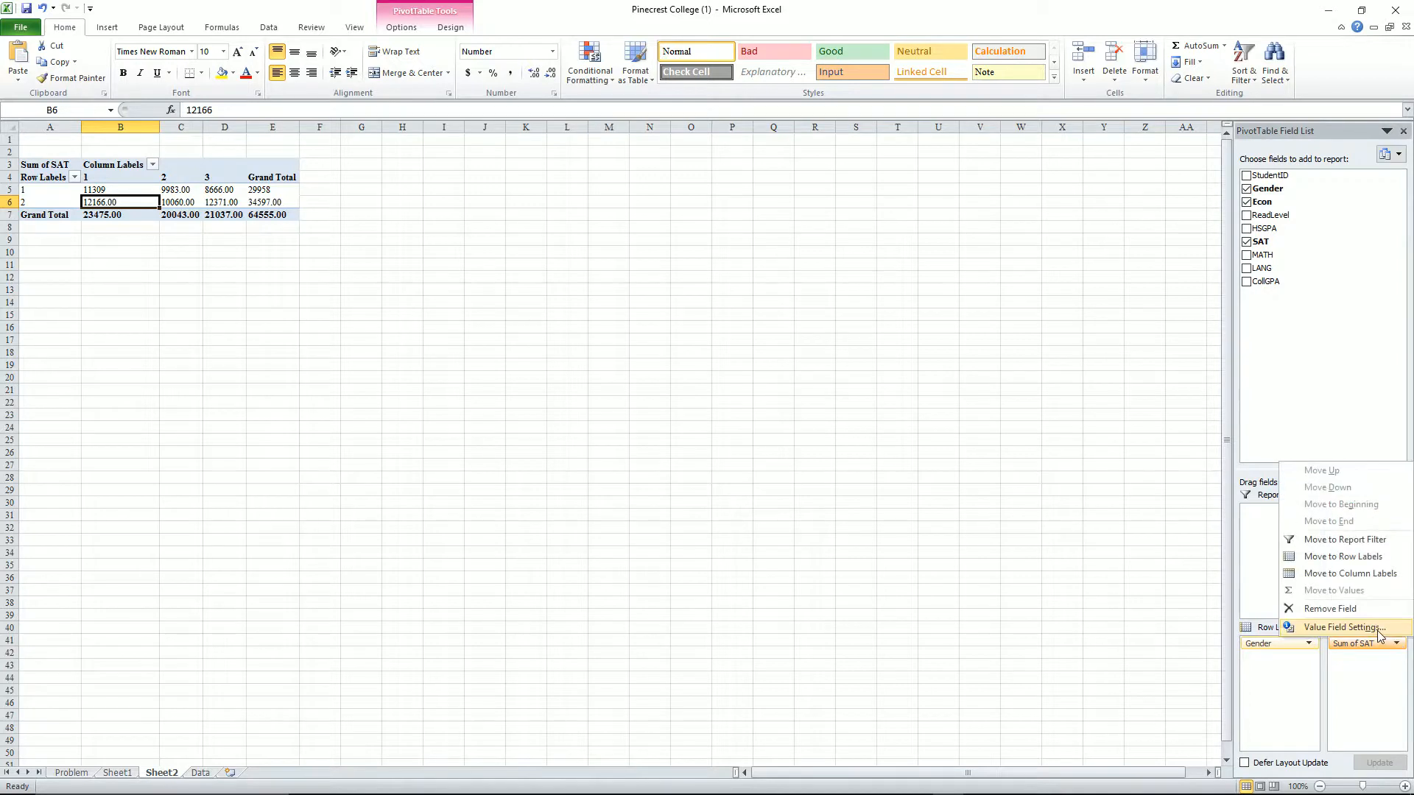
pyautogui.click(1360, 627)
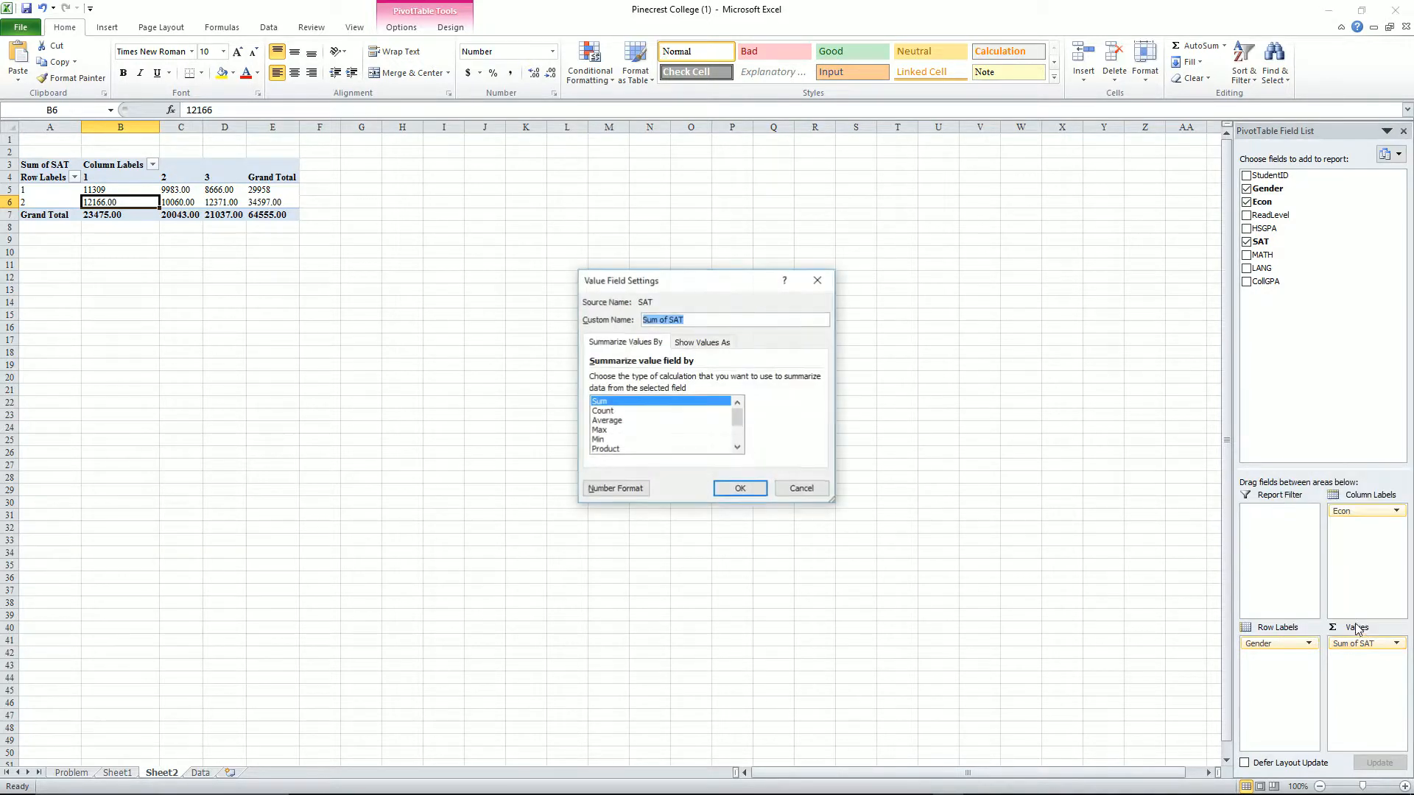
pyautogui.click(605, 422)
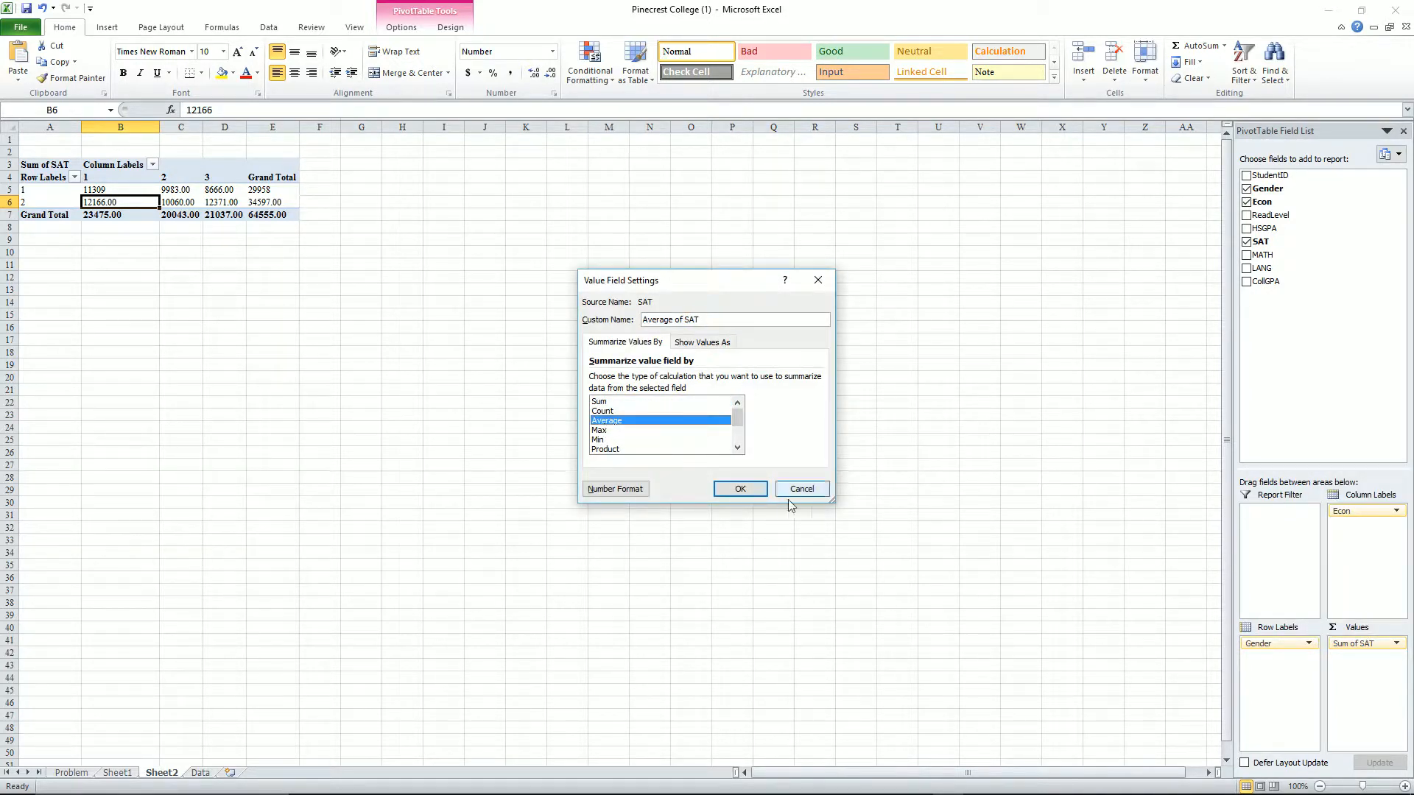
pyautogui.click(740, 489)
# - Reduce the Gender 1 grand total average in E5 and the Gender 1, Econ 1 average in B5 to two decimal places
pyautogui.click(243, 192)
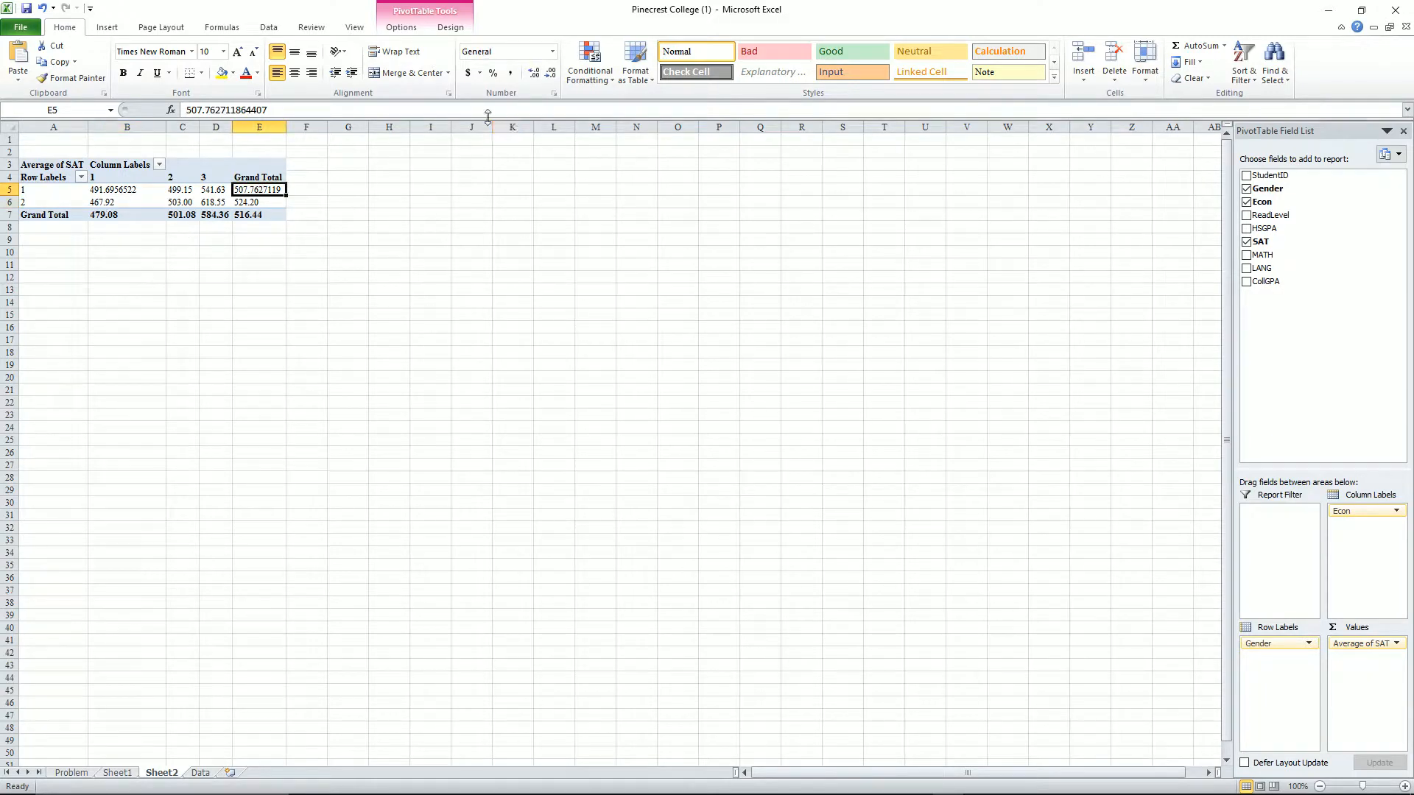
pyautogui.click(551, 73)
pyautogui.click(550, 73)
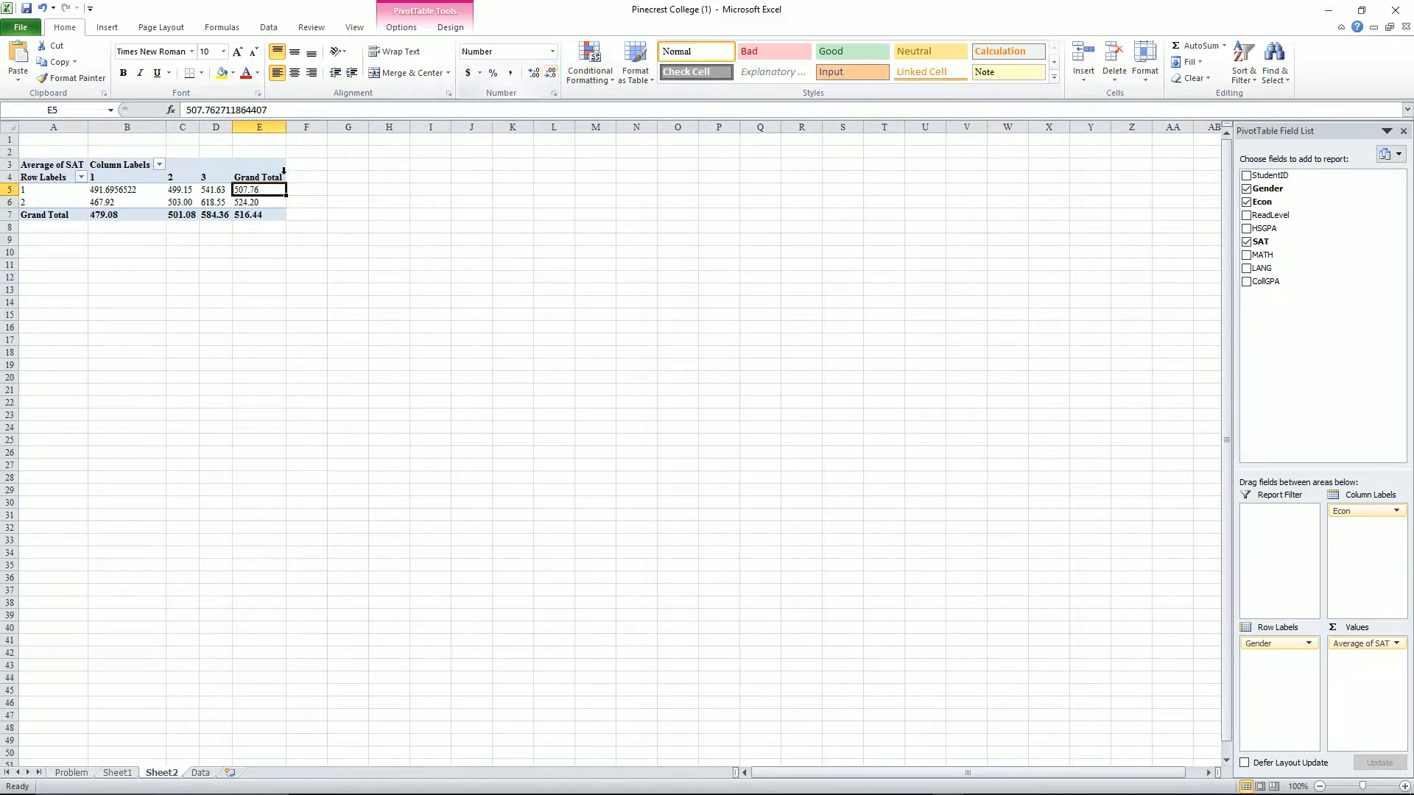
pyautogui.click(123, 191)
pyautogui.click(551, 74)
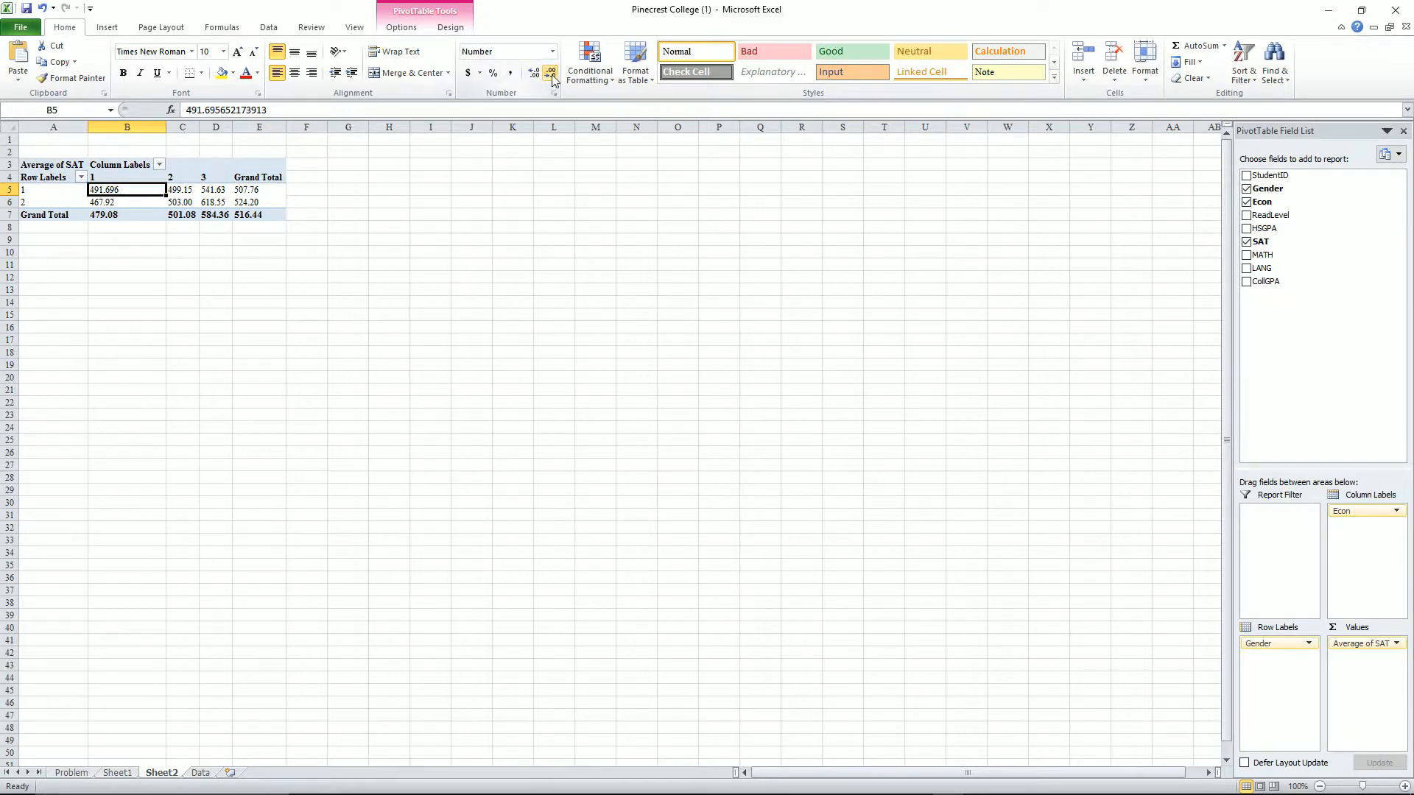
pyautogui.click(553, 77)
pyautogui.click(110, 215)
pyautogui.click(130, 230)
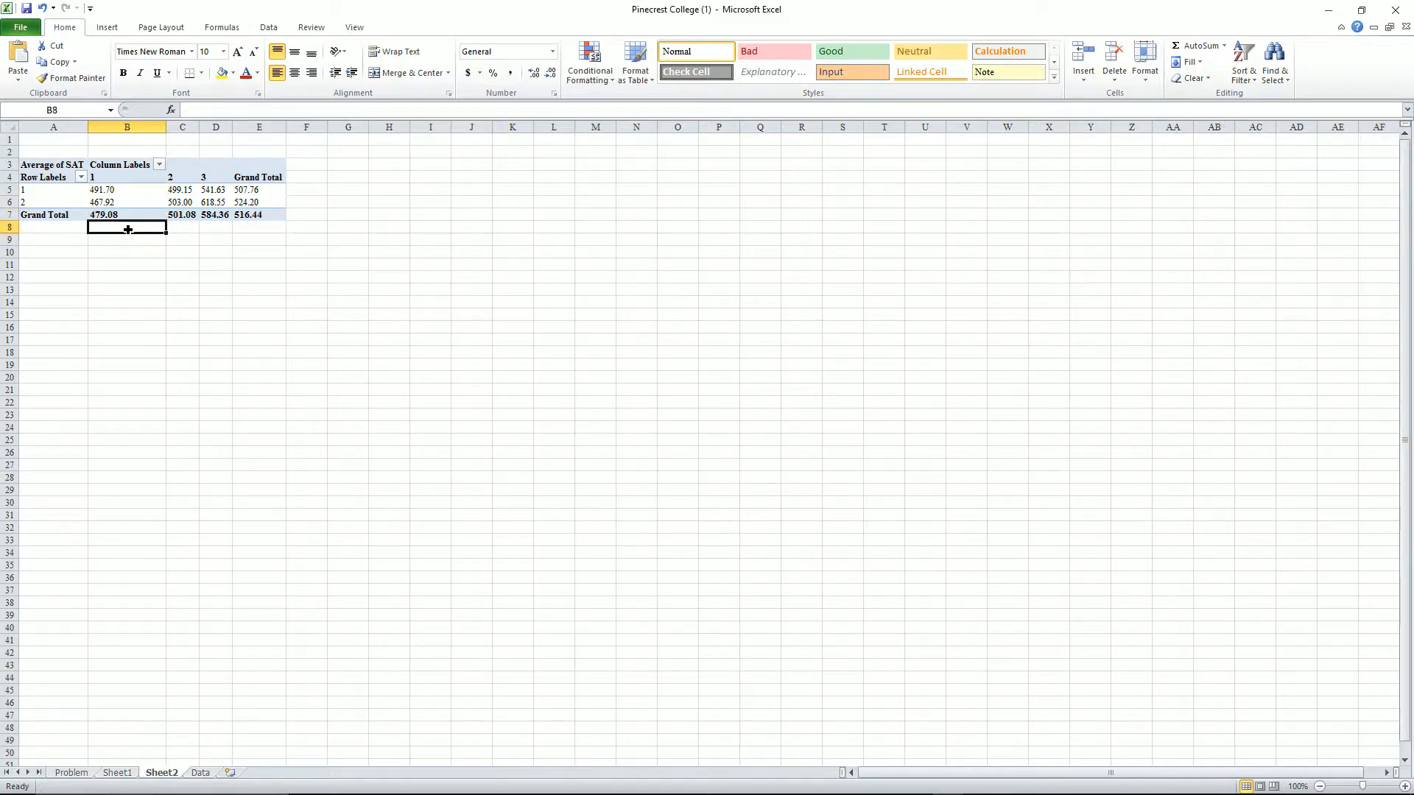
# - Compare the average SAT scores across the Econ columns in the Grand Total row and between the two Gender totals
pyautogui.moveTo(95, 195)
pyautogui.click(124, 215)
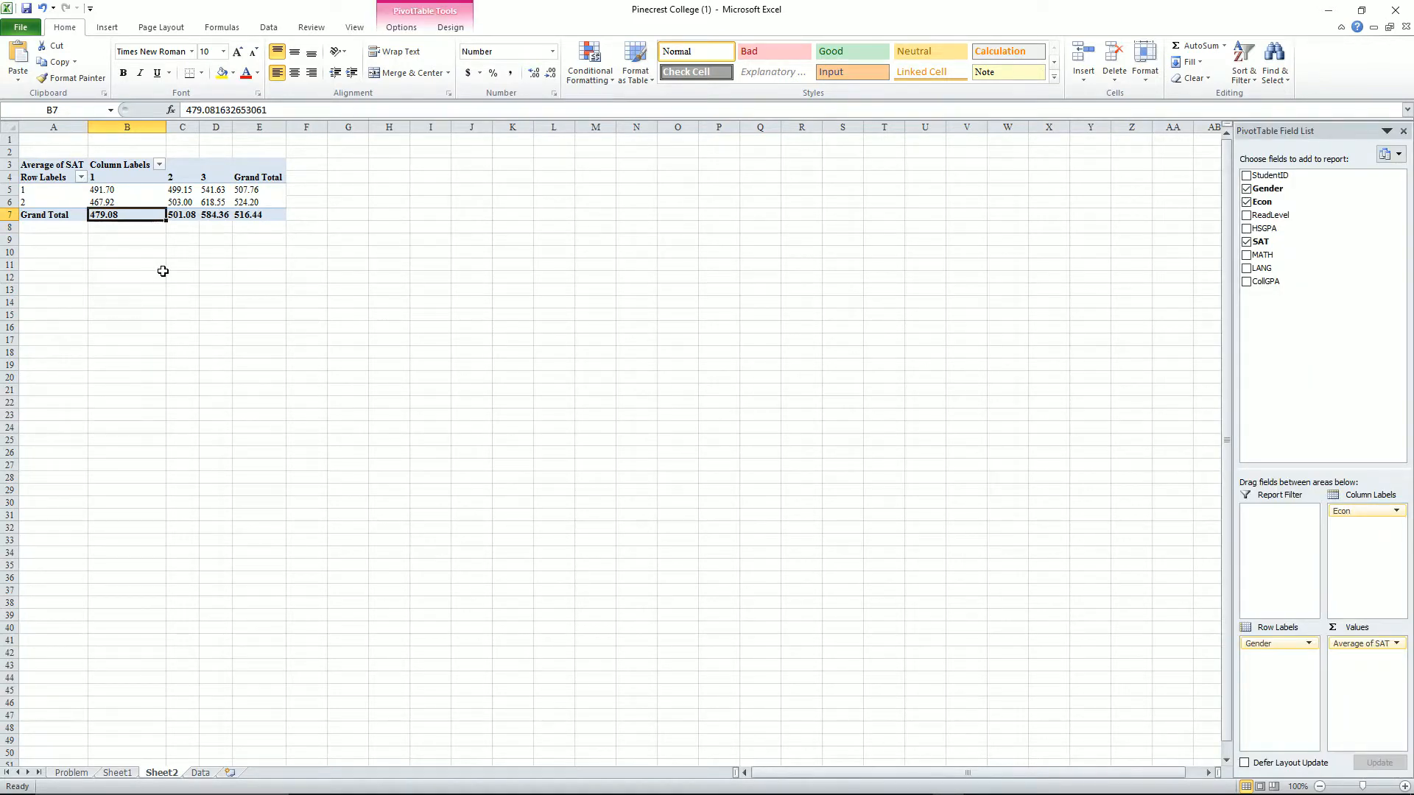
pyautogui.press('Right')
pyautogui.press('Right')
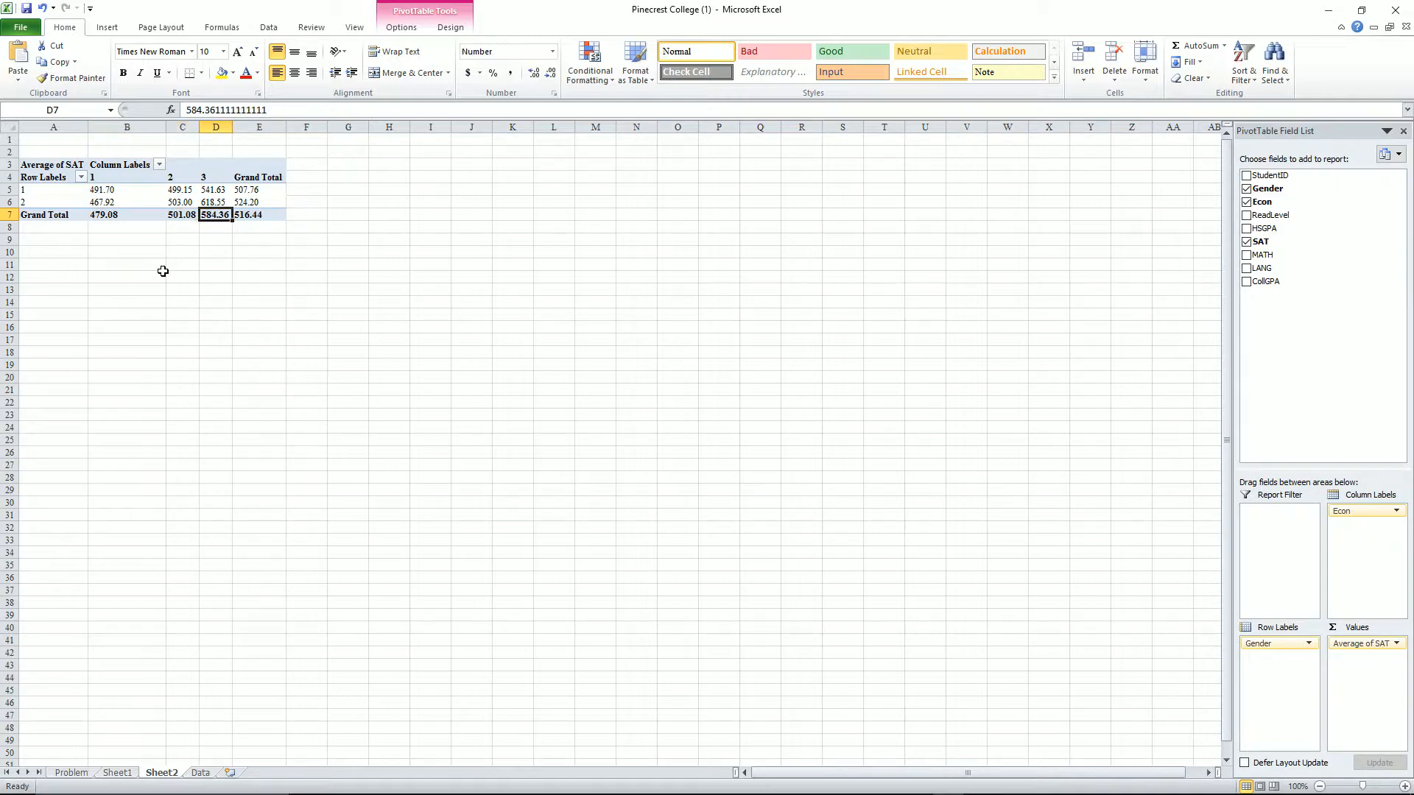
pyautogui.click(266, 189)
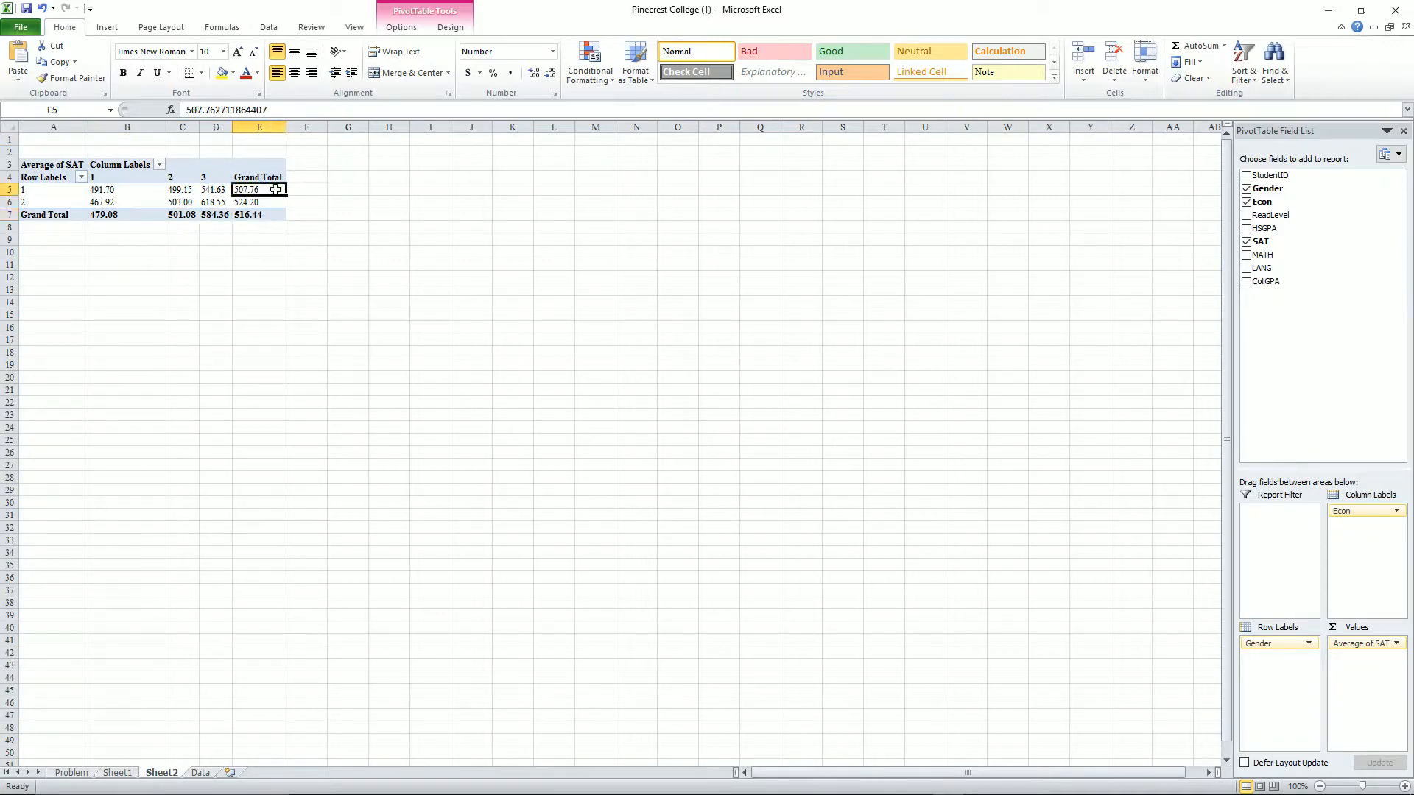
pyautogui.click(274, 201)
pyautogui.click(352, 227)
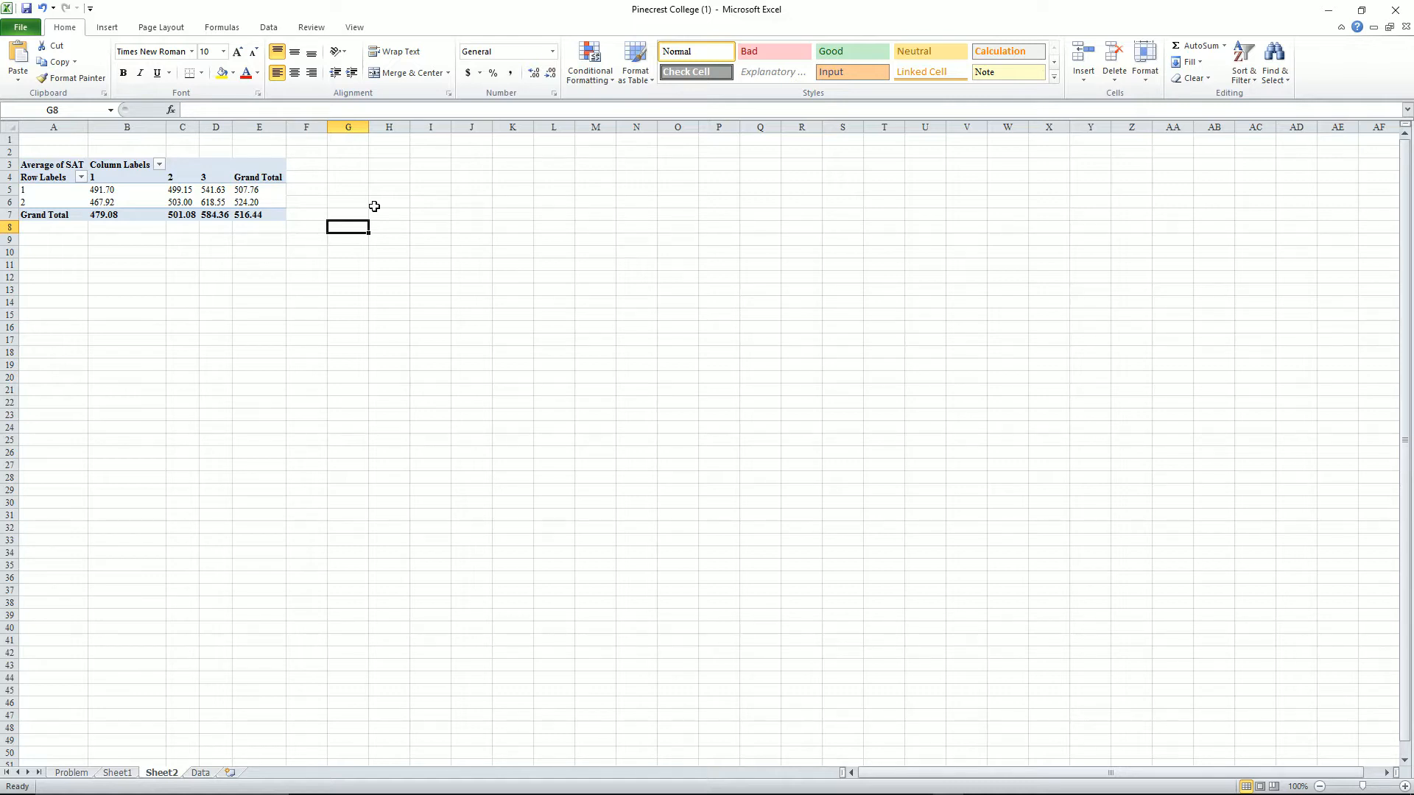
# - Turn on filtering for the table on the Data sheet and sort the records by HSGPA from smallest to largest
pyautogui.hotkey('ctrl', 'pagedown')
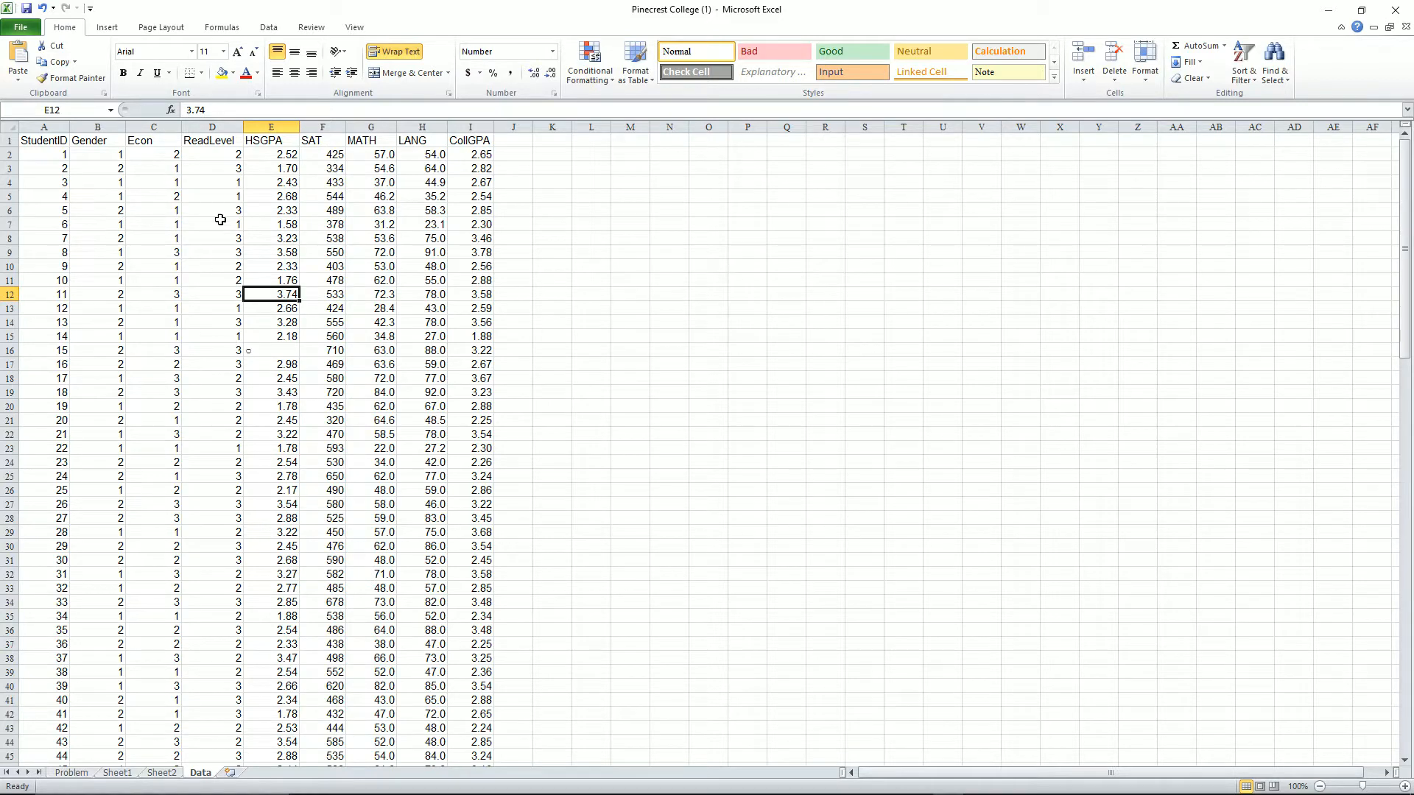
pyautogui.click(268, 30)
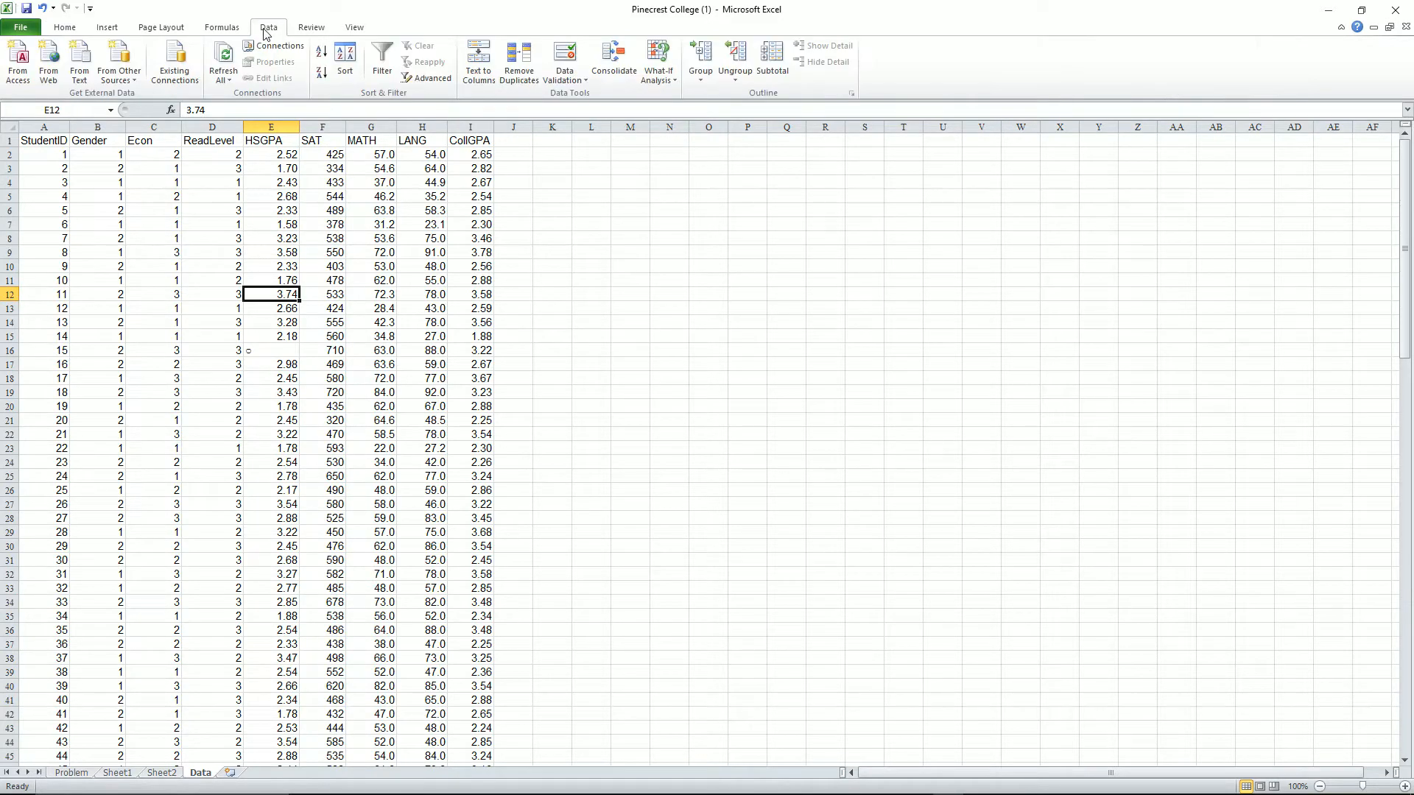
pyautogui.click(380, 57)
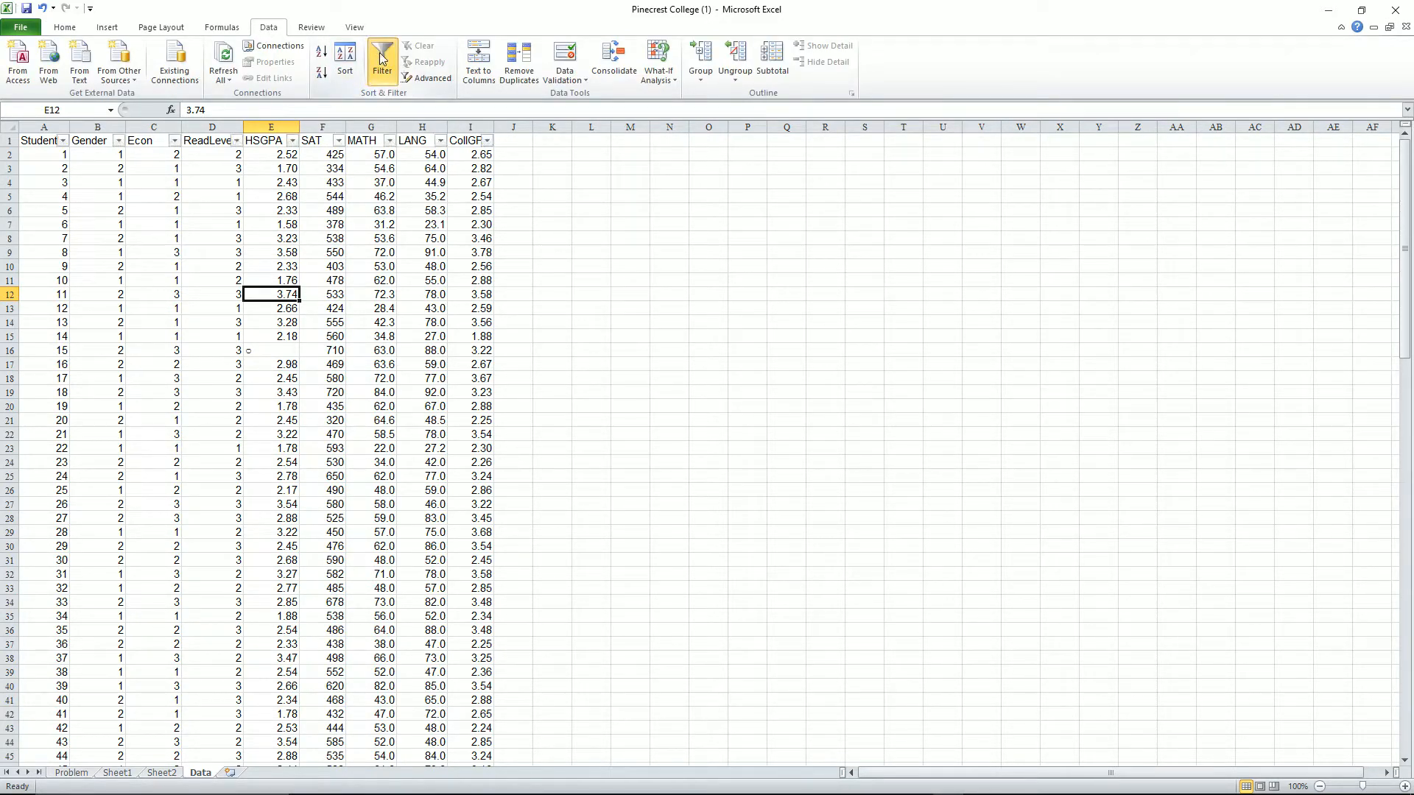
pyautogui.click(293, 141)
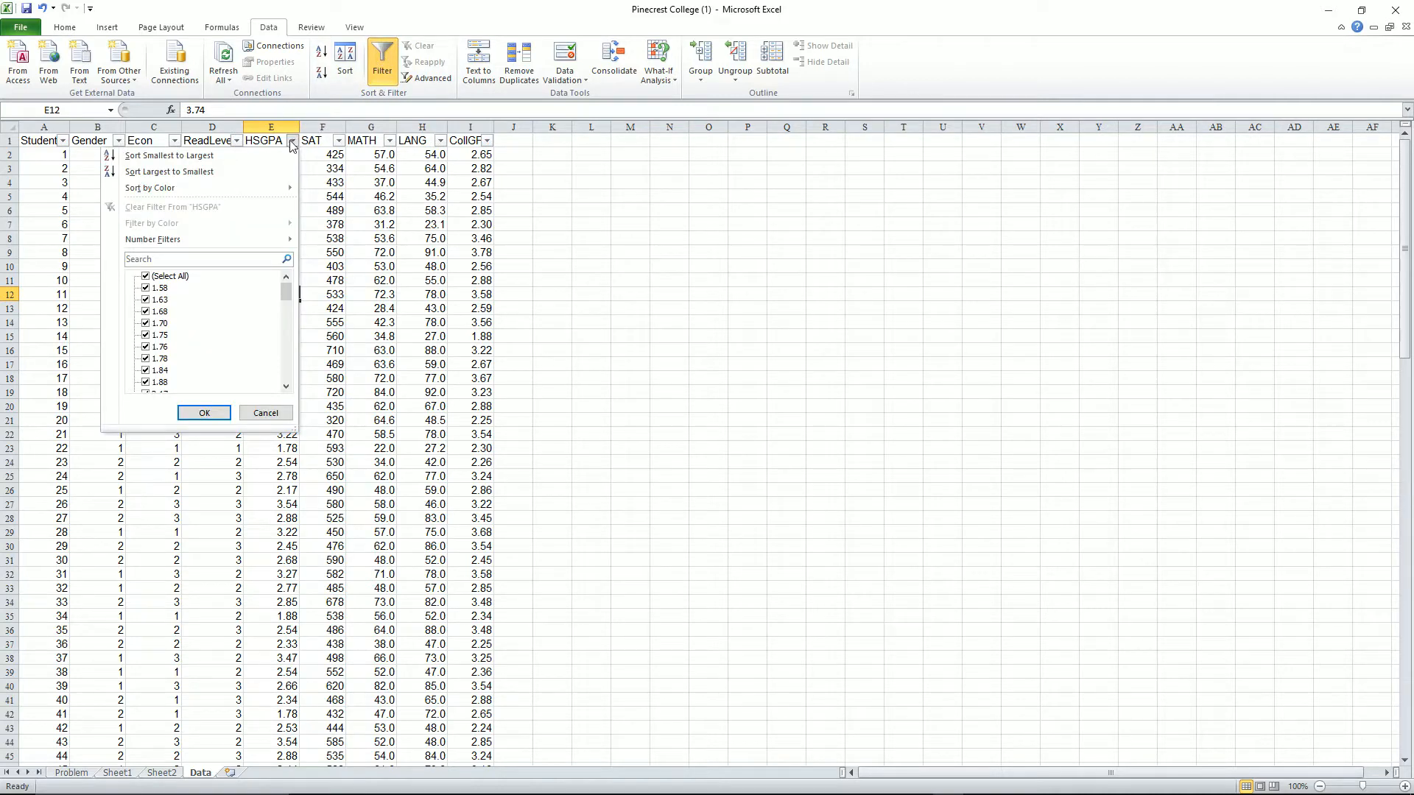
pyautogui.click(204, 158)
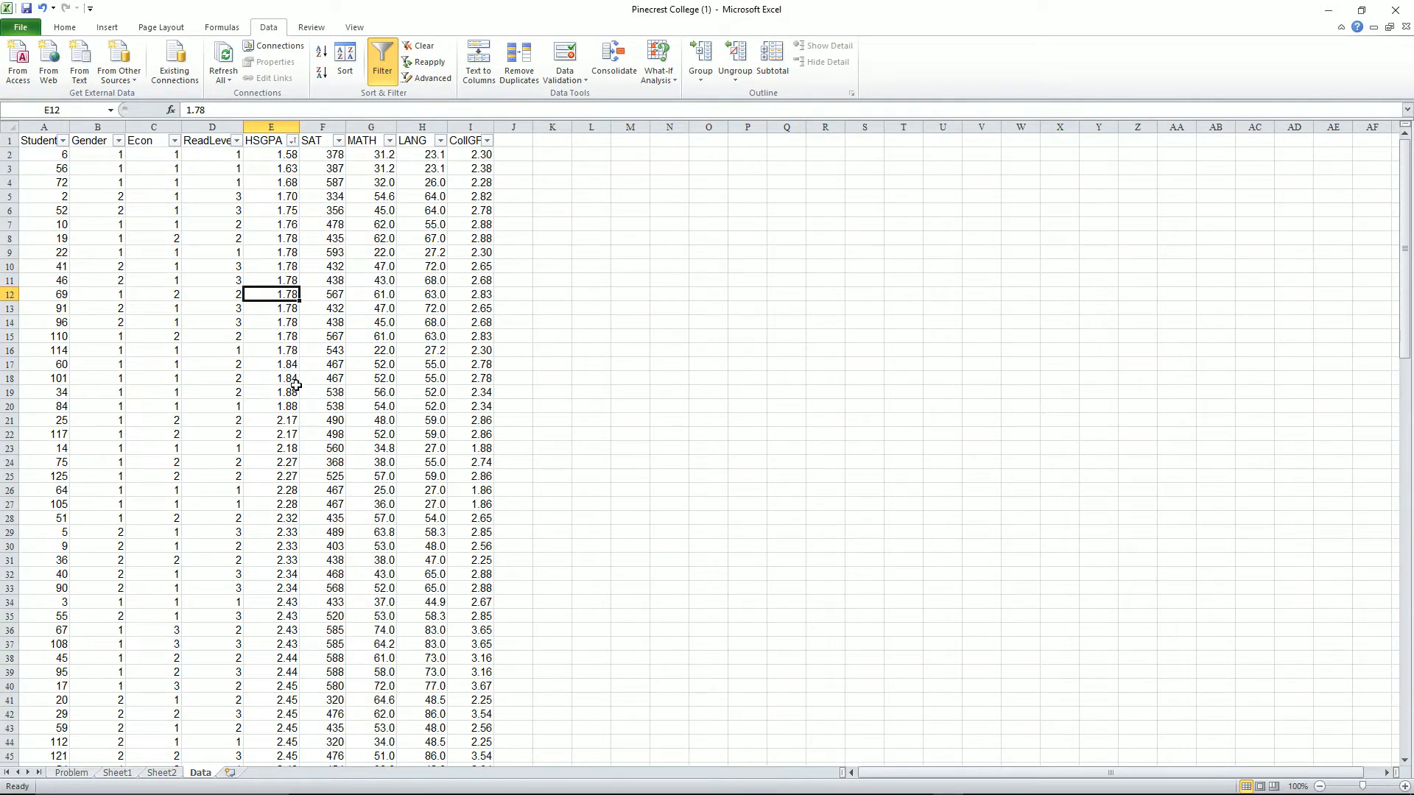
# - Read across the student record in row 17 of the sorted data, from StudentID to CollGPA
pyautogui.click(59, 366)
pyautogui.press('Right')
pyautogui.press('Right')
pyautogui.press('Right')
pyautogui.press('Right')
pyautogui.press('Right')
pyautogui.press('Right')
pyautogui.press('Right')
pyautogui.press('Right')
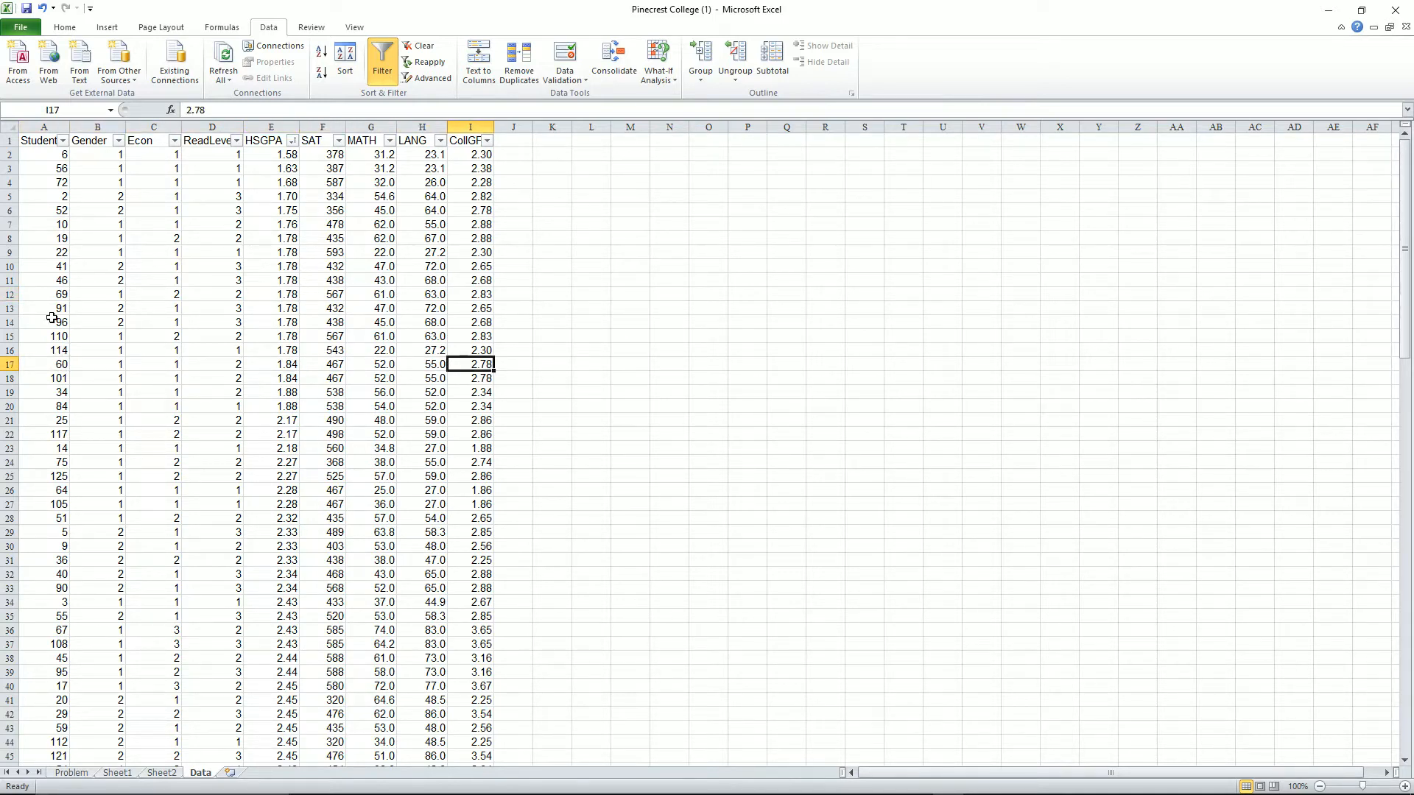
pyautogui.press('Left')
pyautogui.press('Left')
pyautogui.press('Left')
pyautogui.press('Left')
pyautogui.press('Left')
pyautogui.press('Left')
pyautogui.press('Left')
pyautogui.press('Left')
# - Go up to the record with the lowest HSGPA in row 2 and read across all its fields
pyautogui.press('Up')
pyautogui.press('Up')
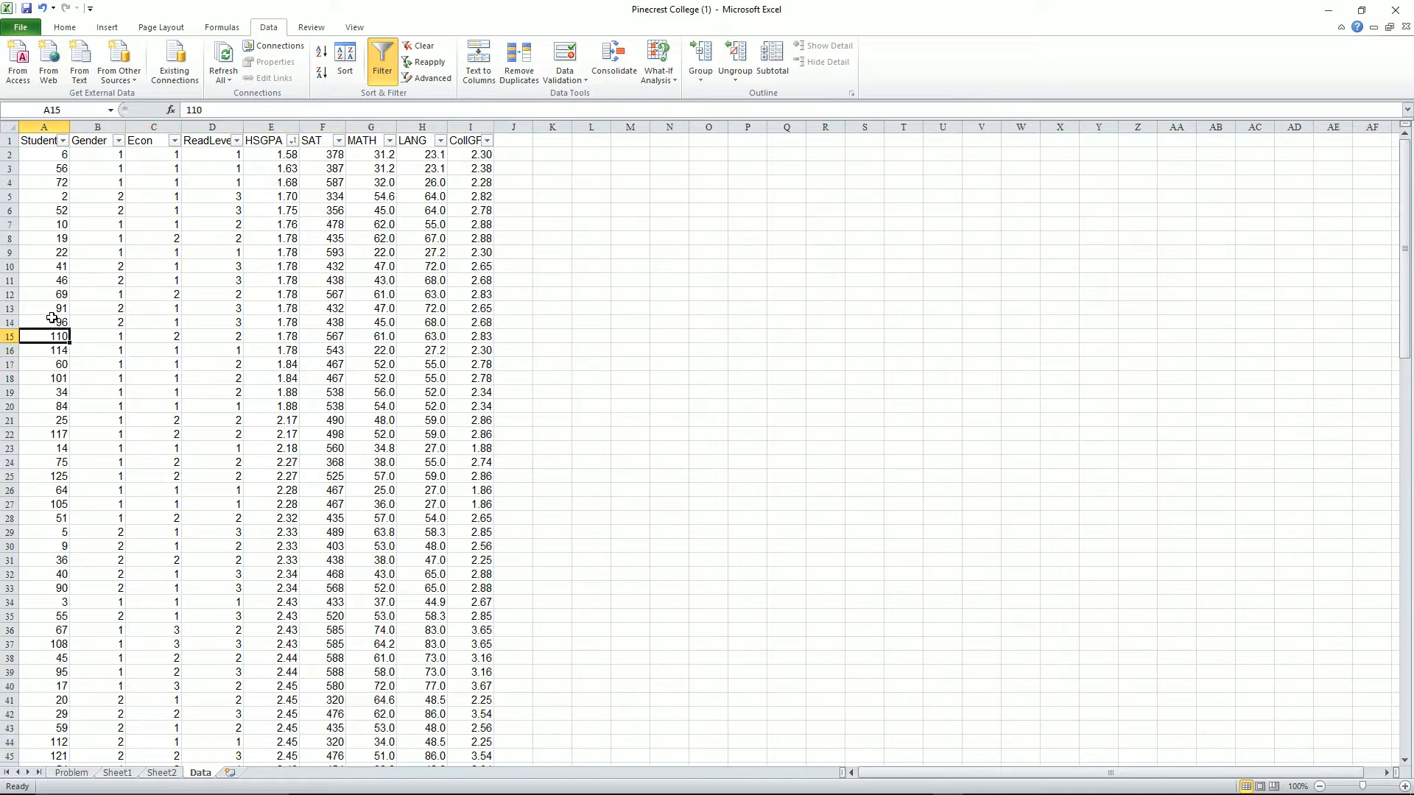
pyautogui.press('Up')
pyautogui.press('Up')
pyautogui.press('Up')
pyautogui.press('Up')
pyautogui.press('Up')
pyautogui.press('Up')
pyautogui.press('Up')
pyautogui.press('Up')
pyautogui.press('Up')
pyautogui.press('Up')
pyautogui.press('Up')
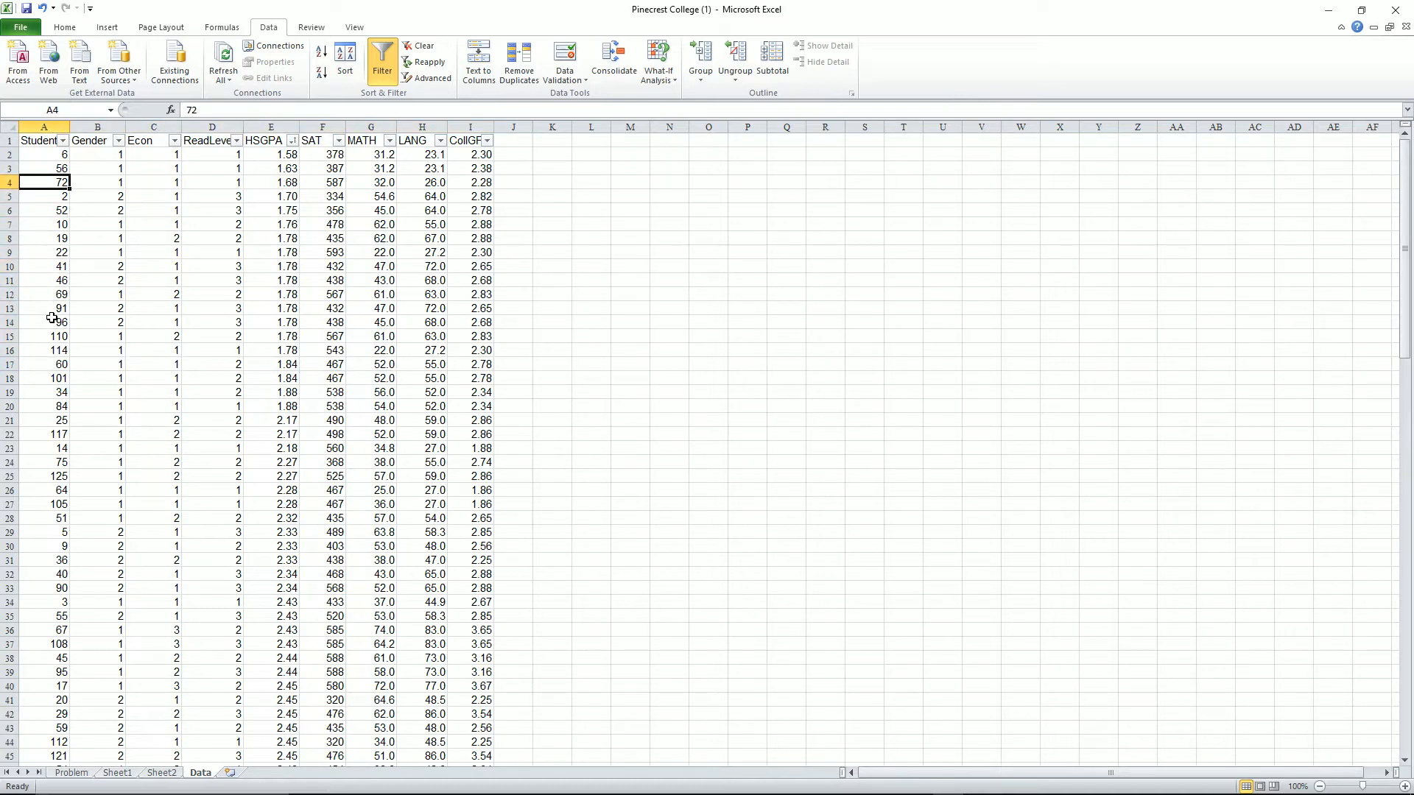
pyautogui.press('Up')
pyautogui.press('Up')
pyautogui.press('Right')
pyautogui.press('Right')
pyautogui.press('Right')
pyautogui.press('Right')
pyautogui.press('Right')
pyautogui.press('Right')
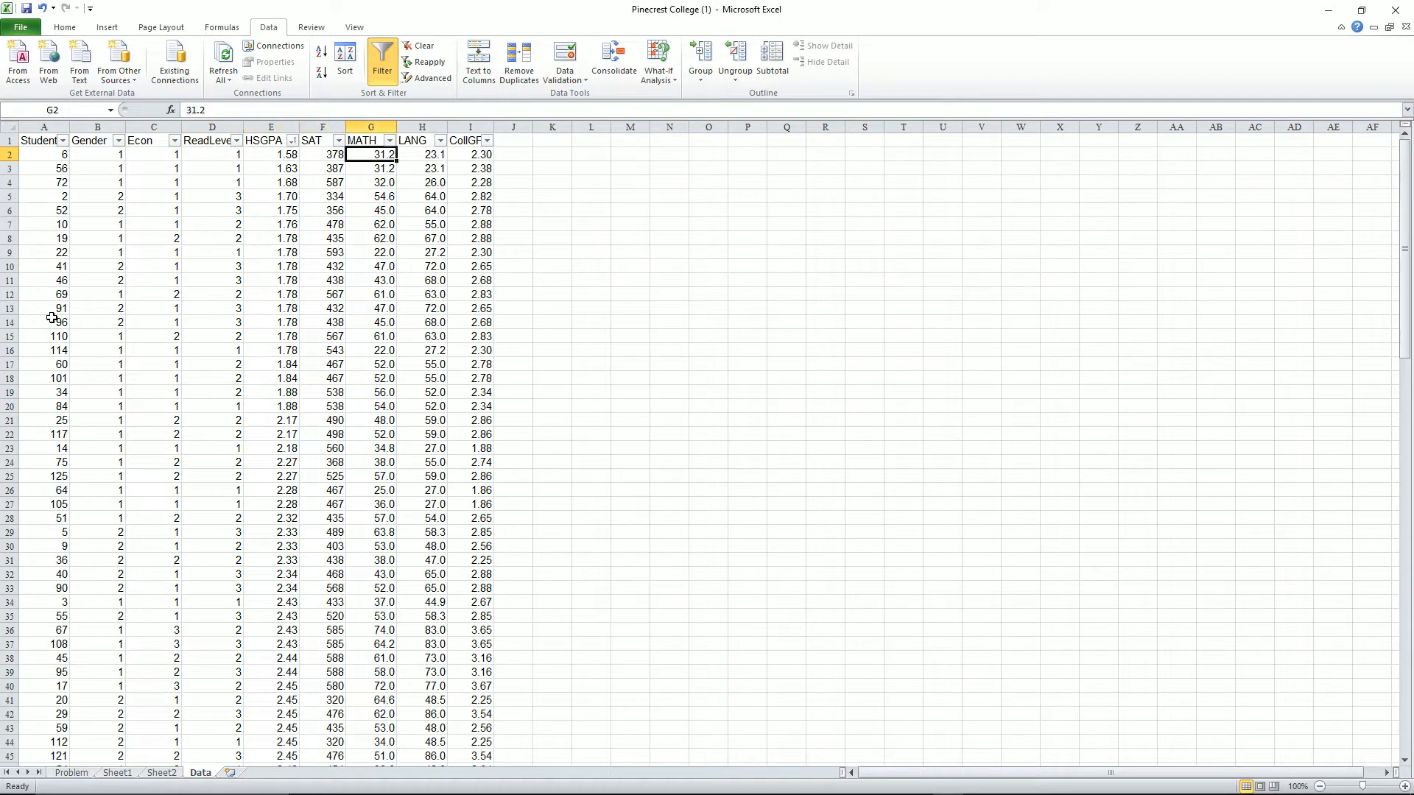
pyautogui.press('Right')
pyautogui.press('Right')
pyautogui.press('Right')
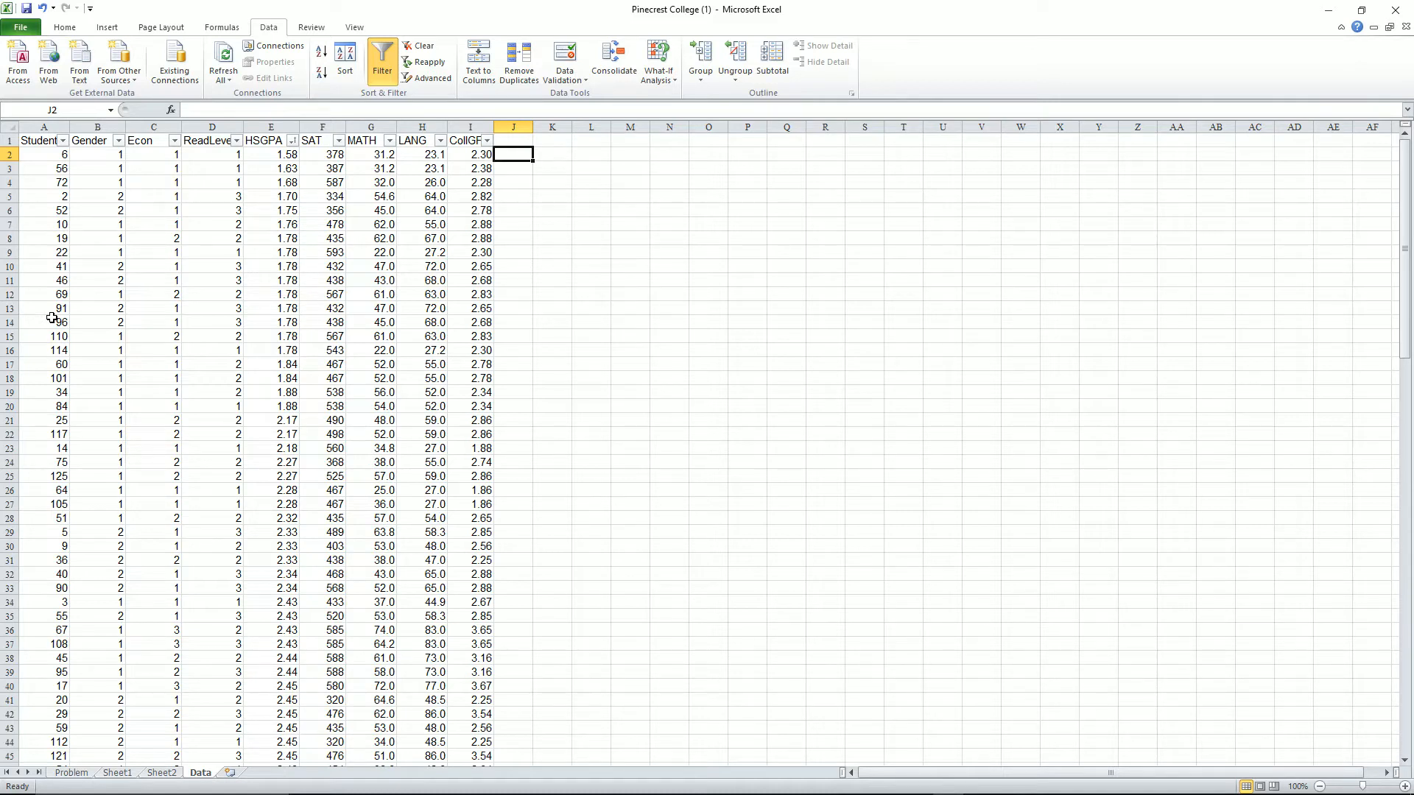
pyautogui.press('Left')
pyautogui.press('Left')
pyautogui.press('Left')
pyautogui.press('Left')
pyautogui.press('Left')
pyautogui.press('Left')
pyautogui.press('Left')
pyautogui.press('Left')
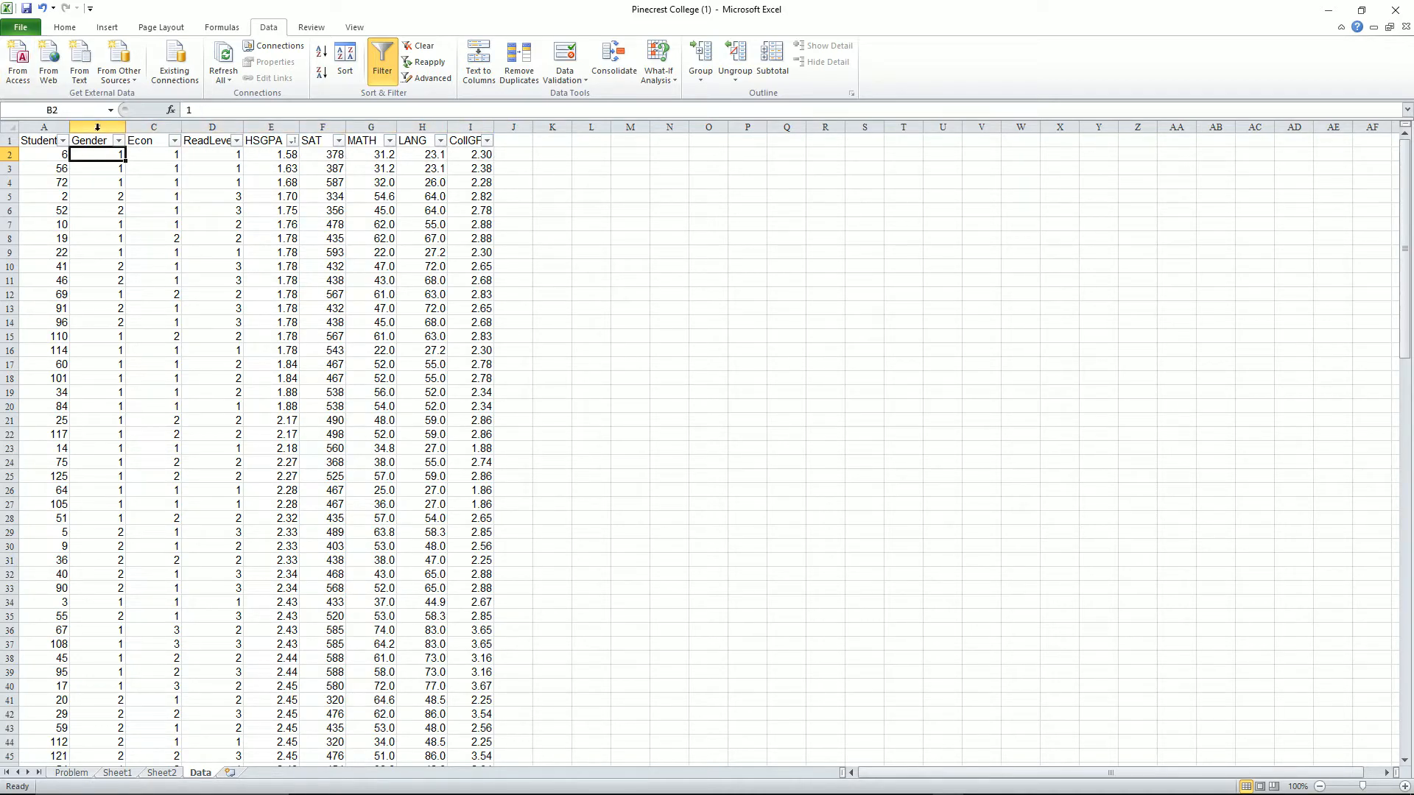
# - Sort the student records by StudentID from smallest to largest and return to the PivotTable on Sheet2
pyautogui.click(64, 141)
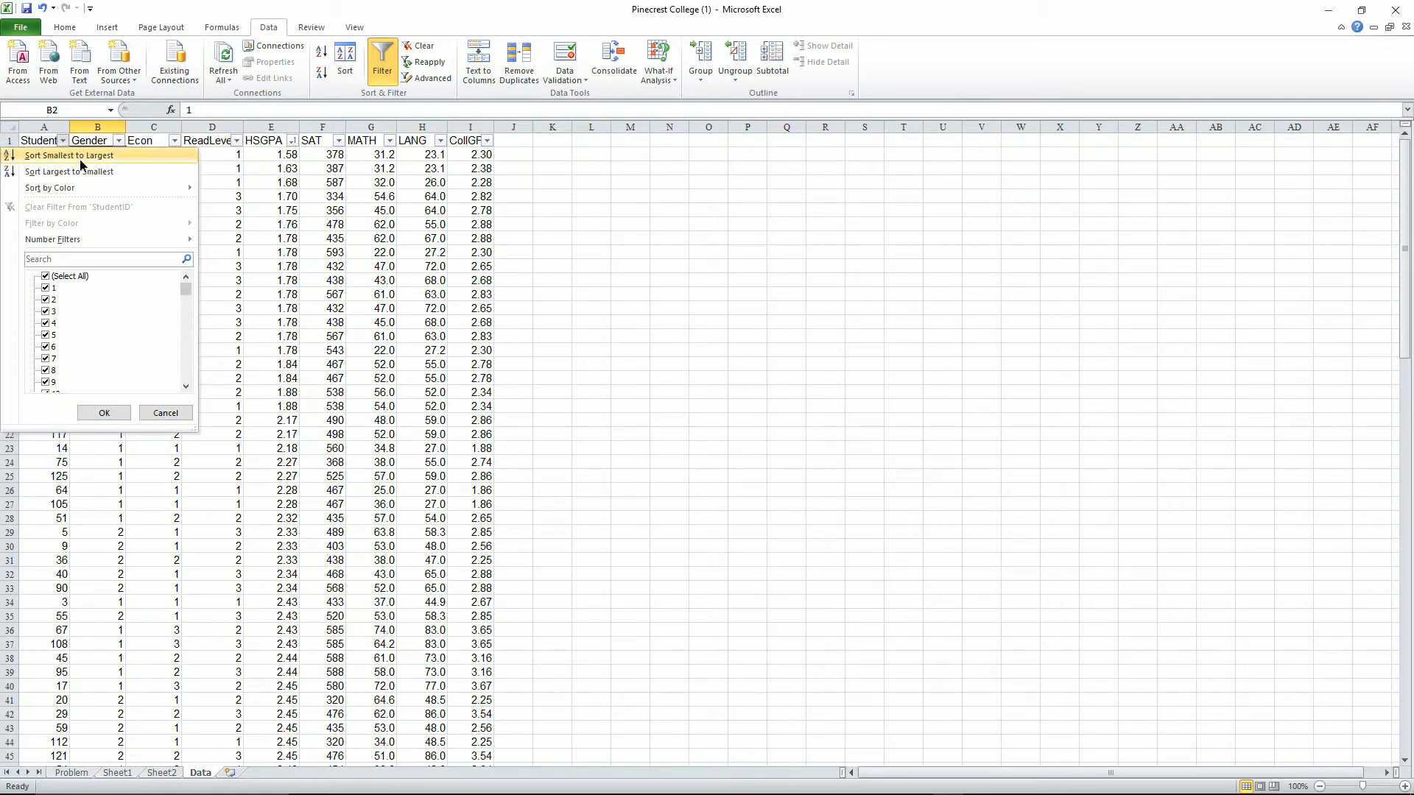
pyautogui.click(81, 156)
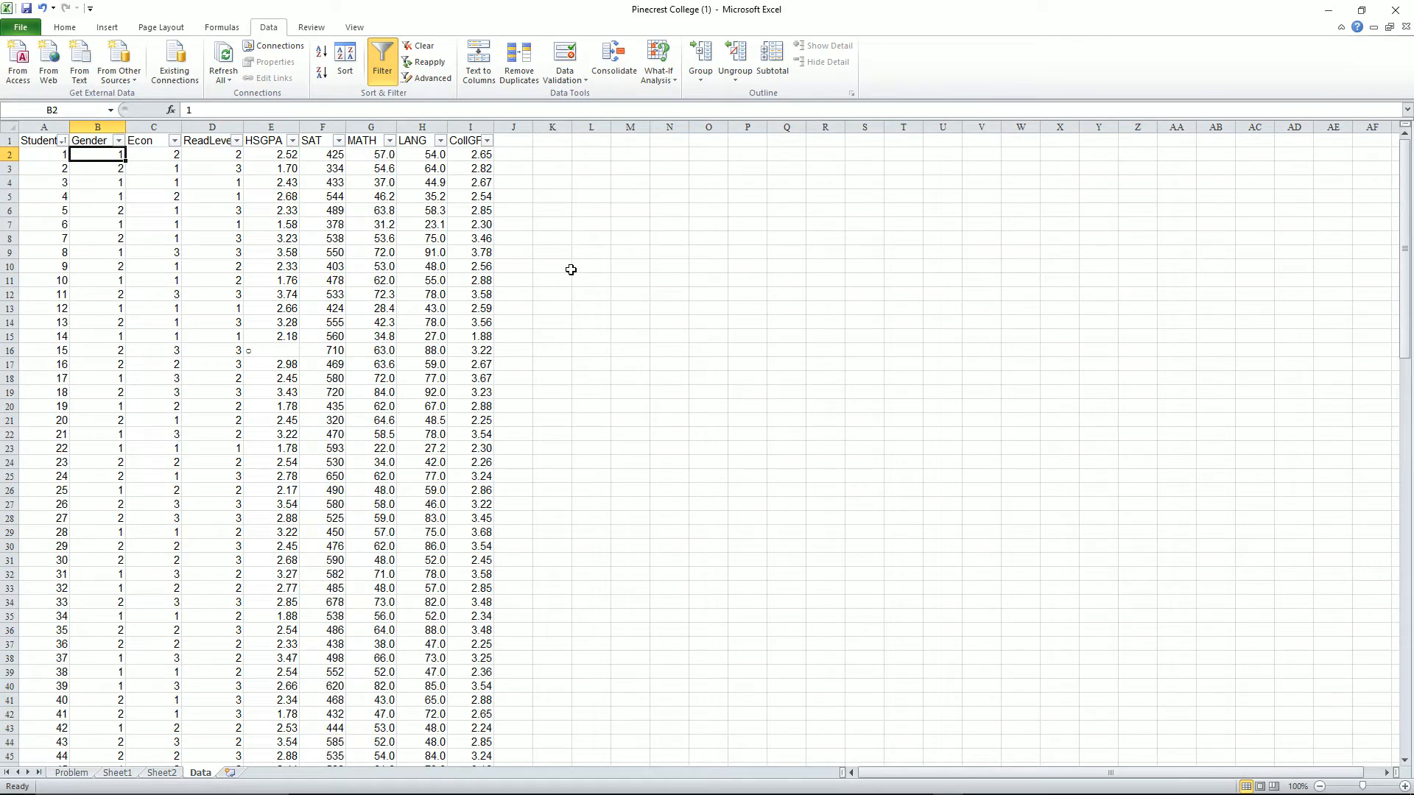
pyautogui.click(161, 773)
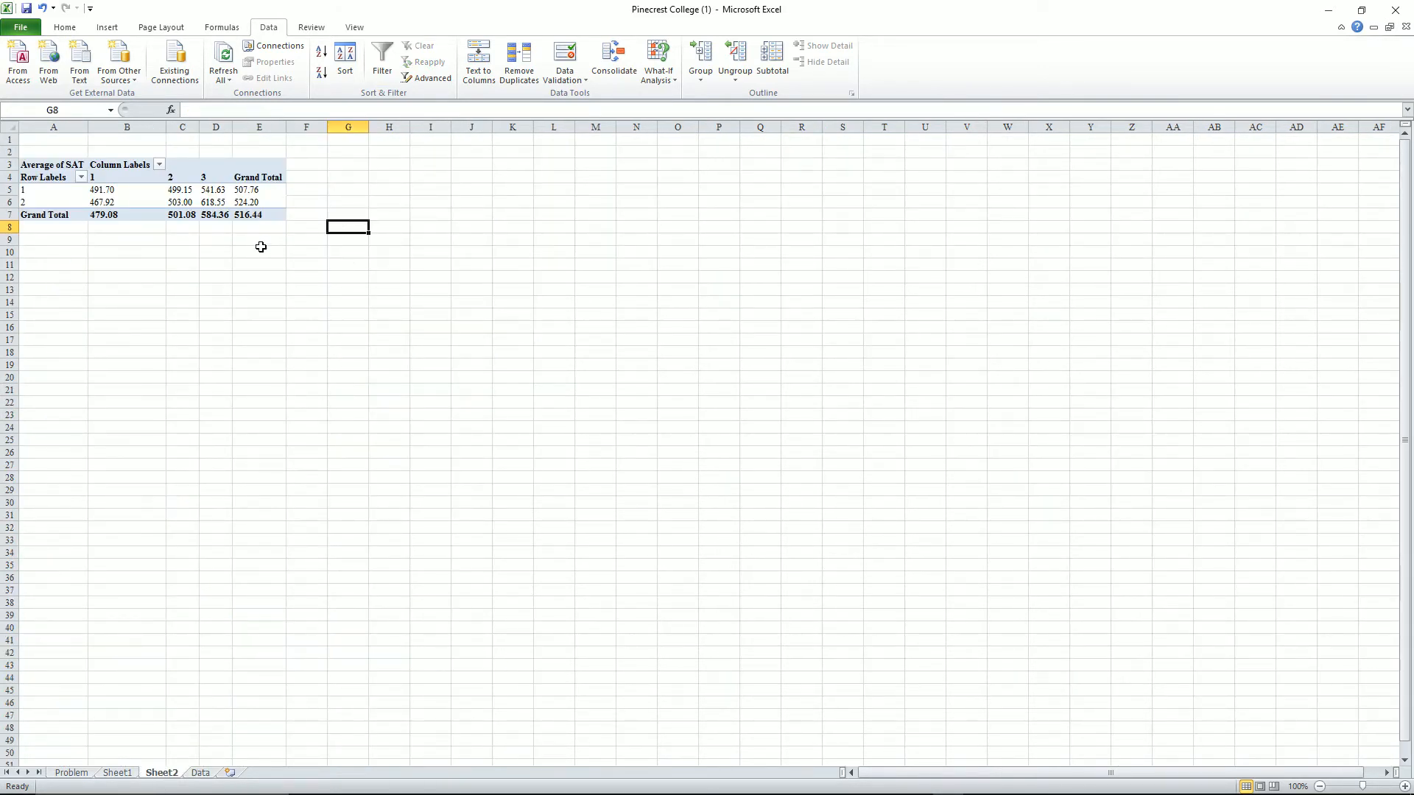